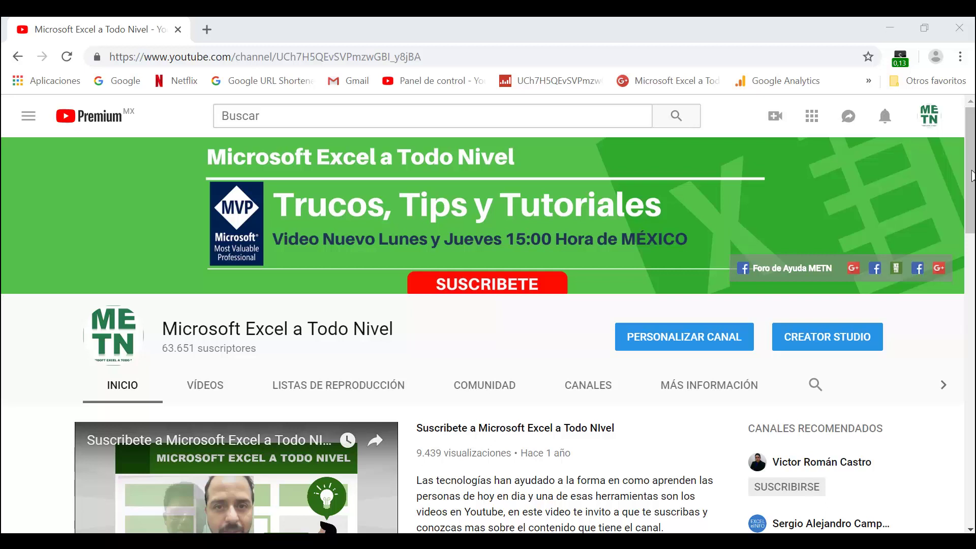
# Step: Scroll down to the Ejercicio sheet's País column beside 1er–8vo Lugar
pyautogui.scroll(-1, 972, 175)
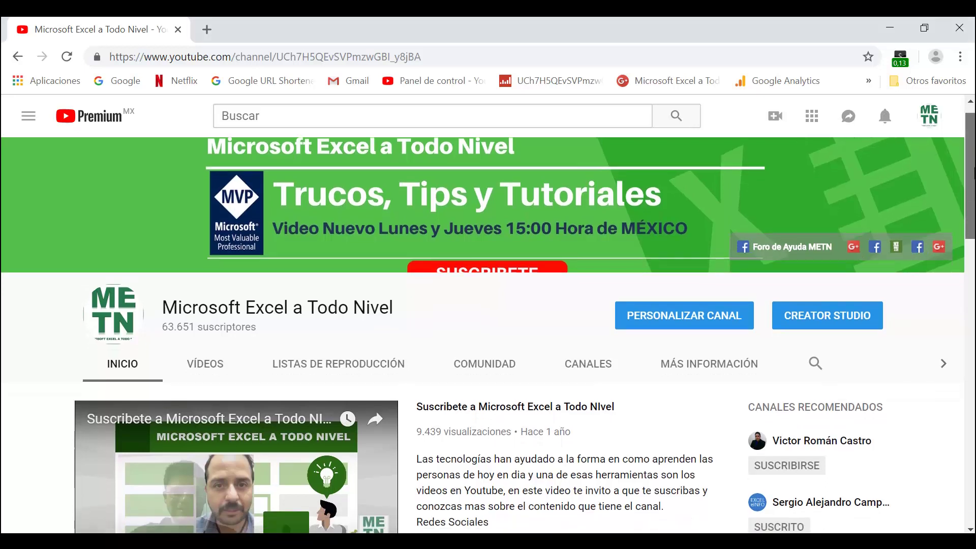
pyautogui.scroll(-1, 509, 325)
pyautogui.scroll(-2, 508, 325)
pyautogui.scroll(-2, 508, 325)
pyautogui.scroll(-1, 509, 325)
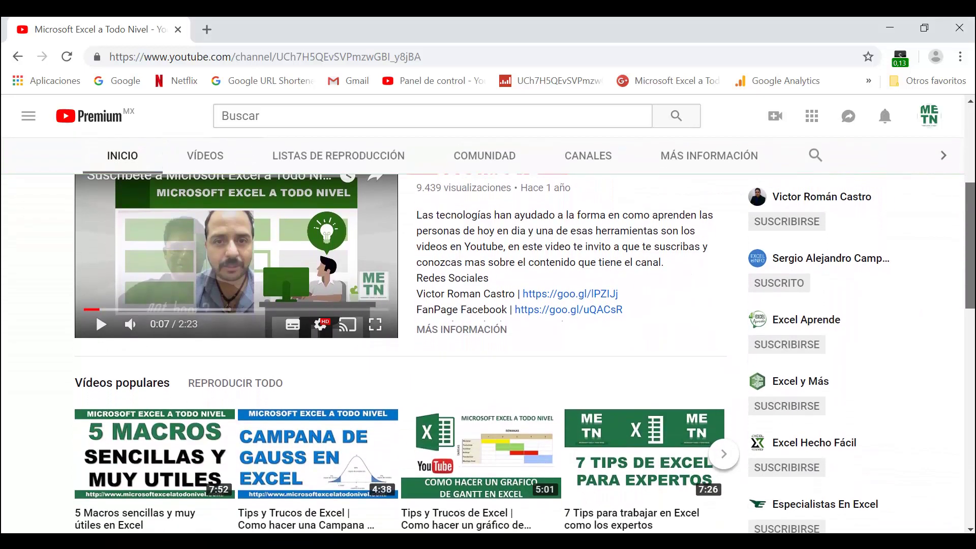
pyautogui.scroll(-1, 488, 326)
pyautogui.scroll(-1, 488, 325)
pyautogui.scroll(-1, 488, 325)
pyautogui.scroll(-1, 488, 325)
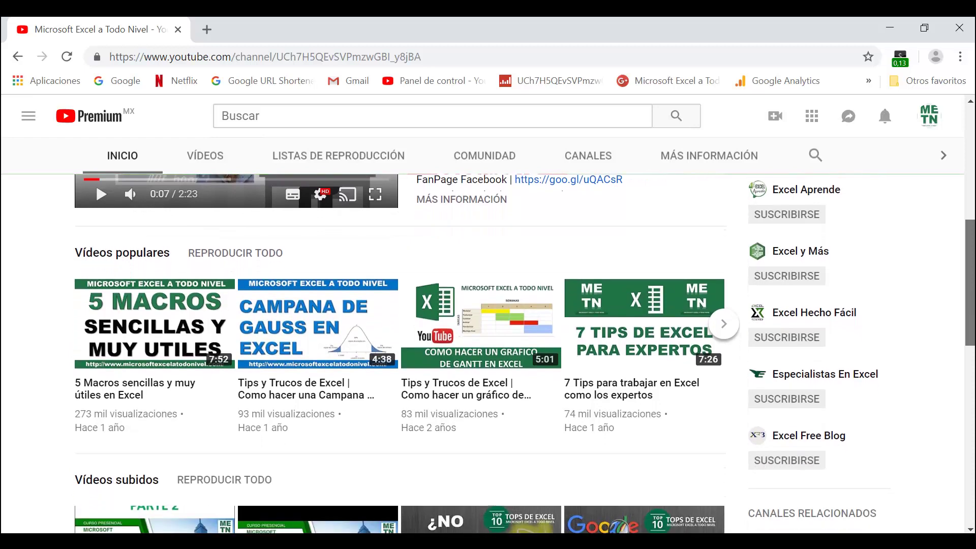
pyautogui.scroll(-1, 488, 326)
pyautogui.scroll(-1, 488, 325)
pyautogui.scroll(-1, 488, 326)
pyautogui.scroll(-1, 488, 326)
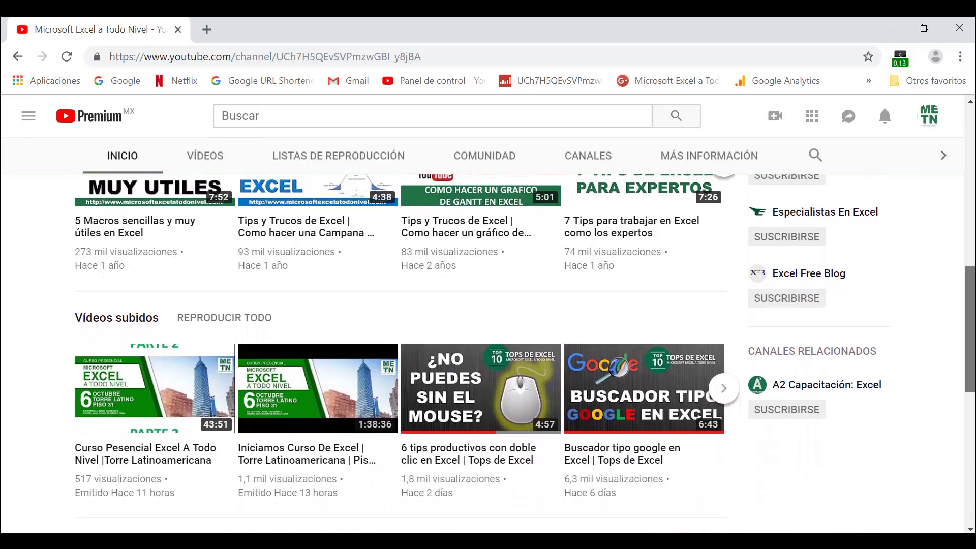
pyautogui.scroll(-1, 488, 325)
pyautogui.scroll(-1, 488, 325)
pyautogui.scroll(-1, 488, 325)
pyautogui.scroll(-1, 488, 325)
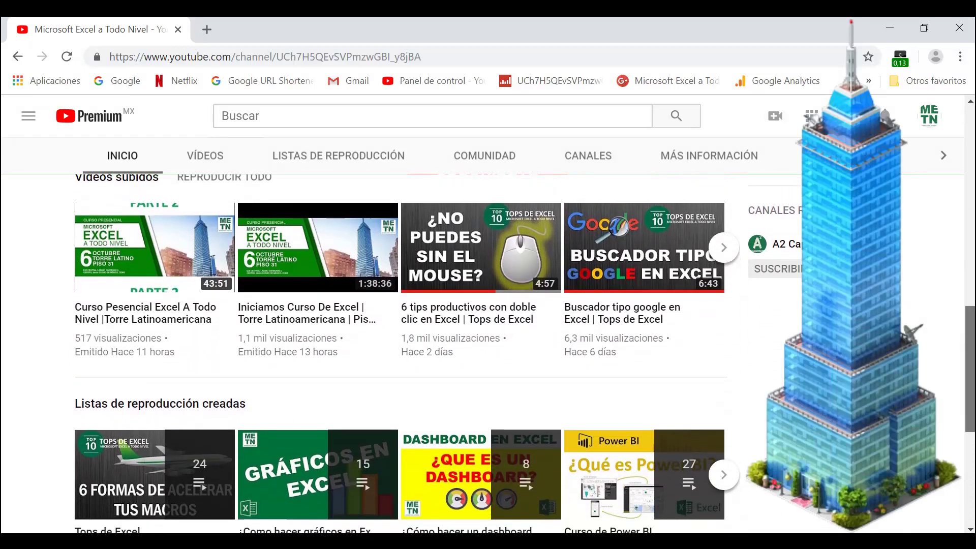
pyautogui.scroll(-1, 489, 325)
pyautogui.scroll(-1, 488, 325)
pyautogui.scroll(-1, 488, 325)
pyautogui.scroll(-1, 488, 325)
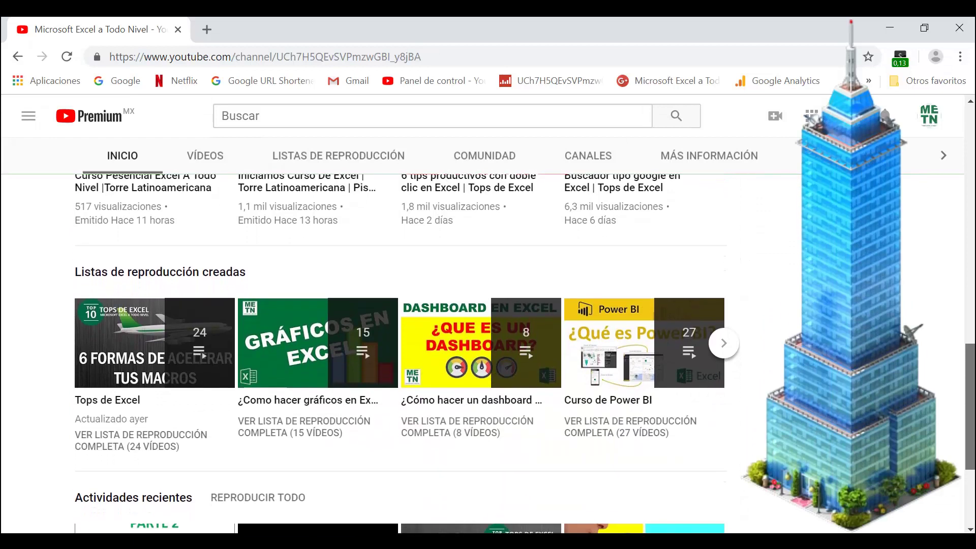
pyautogui.scroll(-1, 488, 326)
pyautogui.scroll(-1, 488, 326)
pyautogui.scroll(-1, 488, 325)
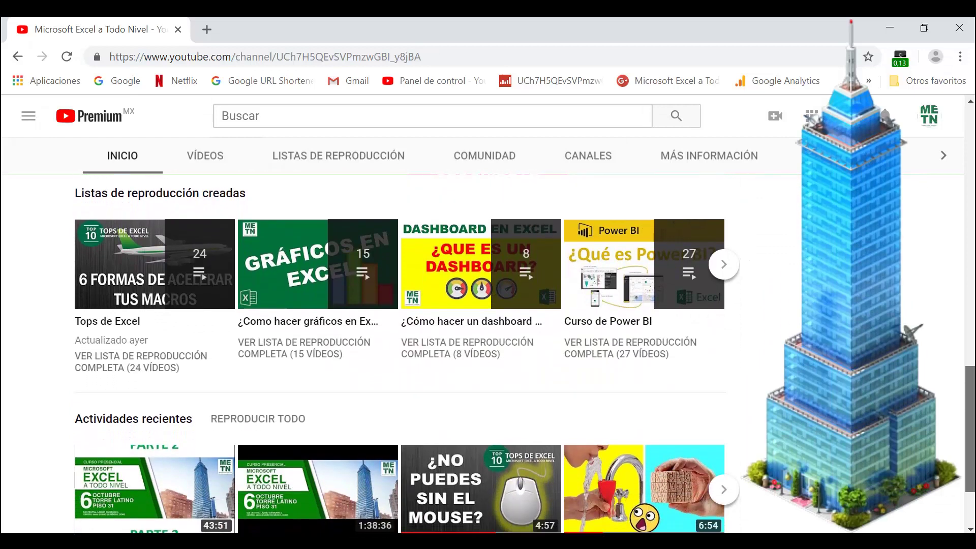
pyautogui.scroll(-1, 488, 325)
pyautogui.scroll(-1, 488, 326)
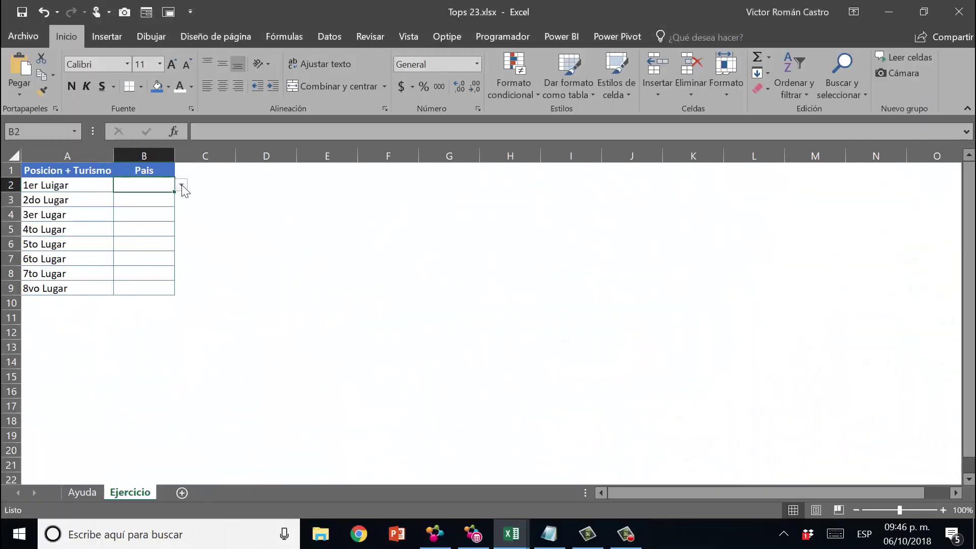
# Step: Pick Colombia, México and Argentina for the first three places in column B
pyautogui.click(180, 186)
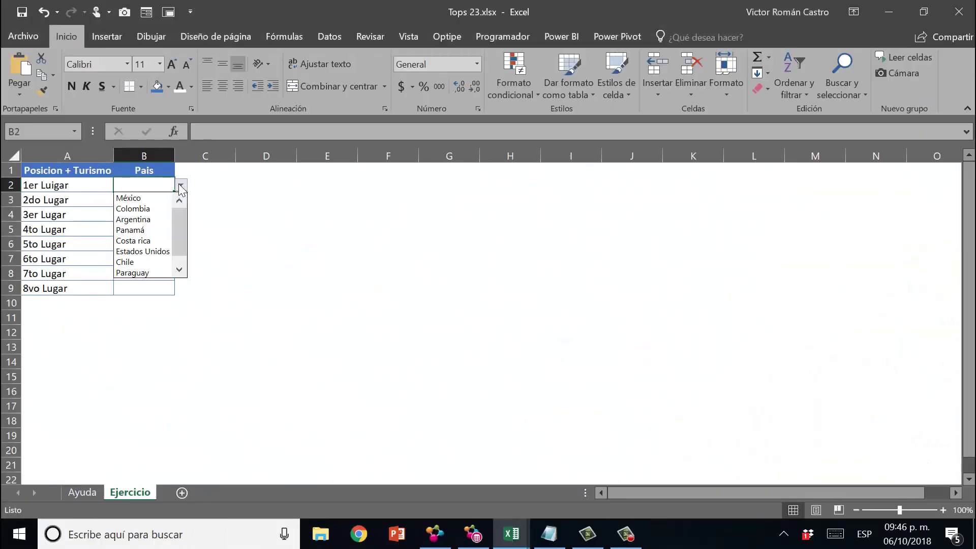
pyautogui.click(152, 208)
pyautogui.press('Return')
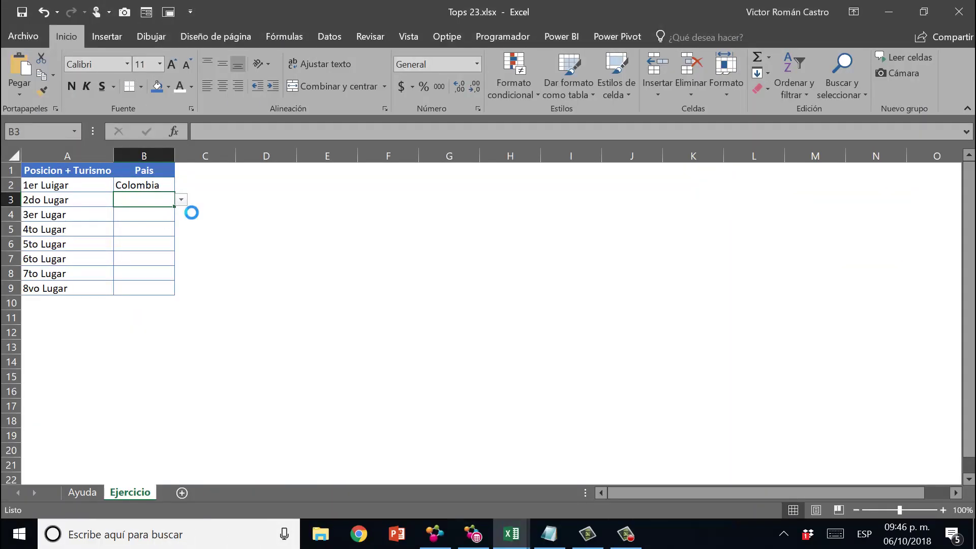
pyautogui.click(181, 200)
pyautogui.scroll(1, 169, 244)
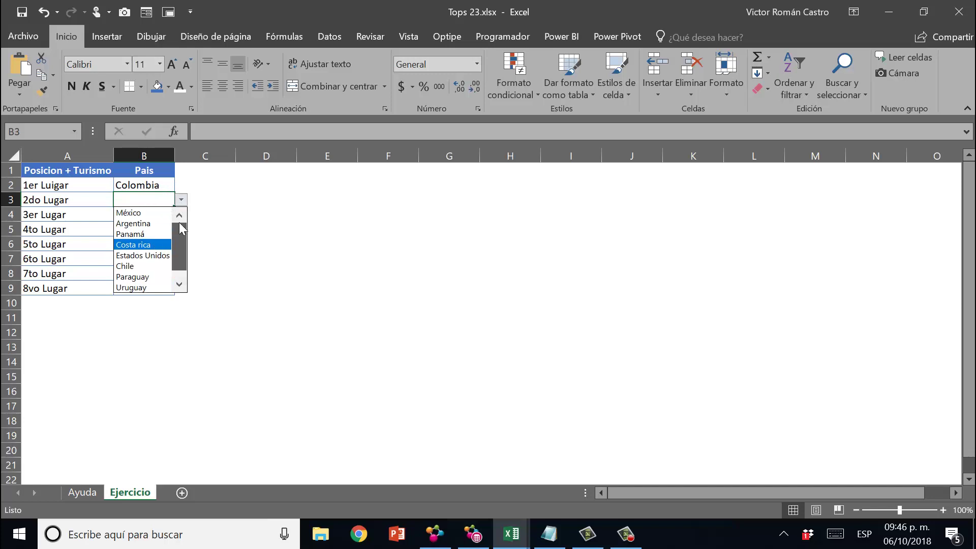
pyautogui.click(153, 213)
pyautogui.press('Return')
pyautogui.click(181, 214)
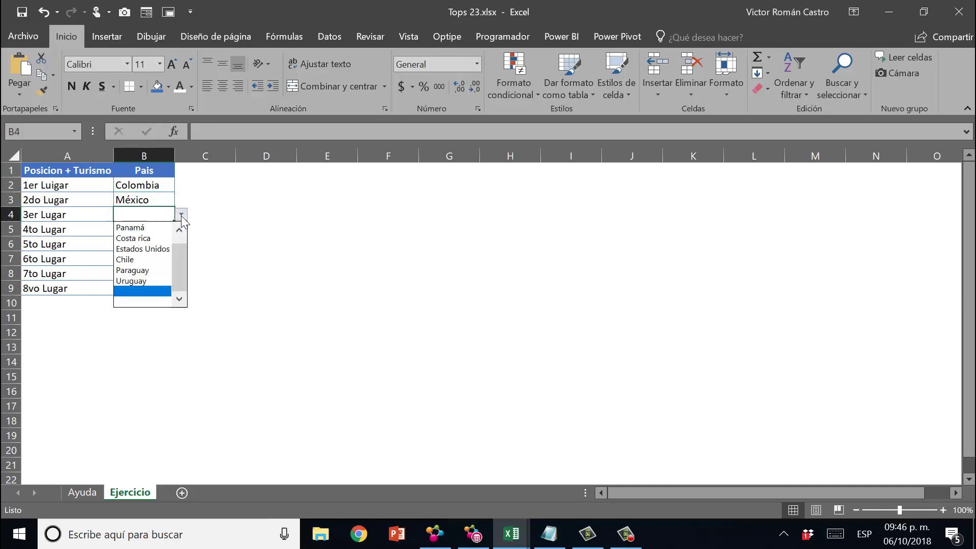
pyautogui.scroll(1, 178, 247)
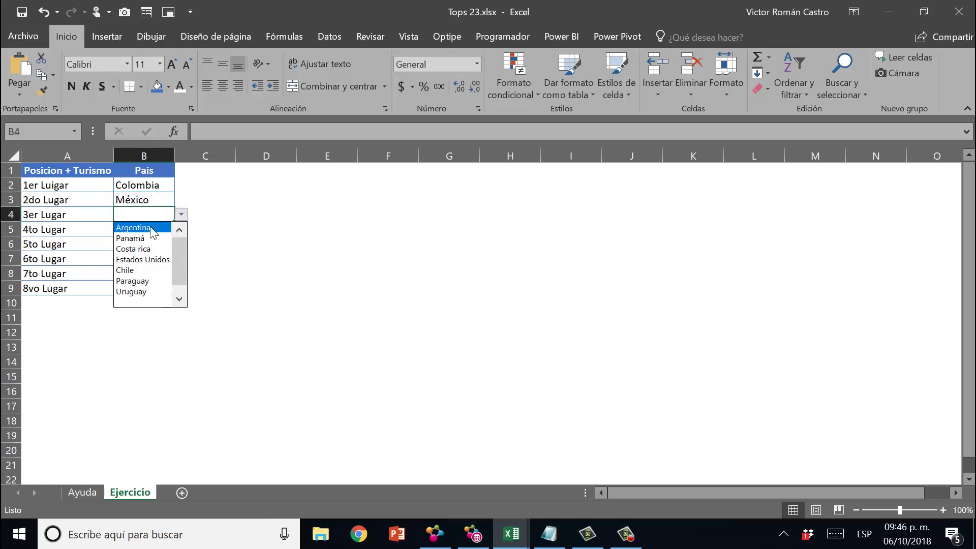
pyautogui.click(167, 228)
# Step: Choose Paraguay for fourth place and Costa rica for fifth place
pyautogui.click(168, 234)
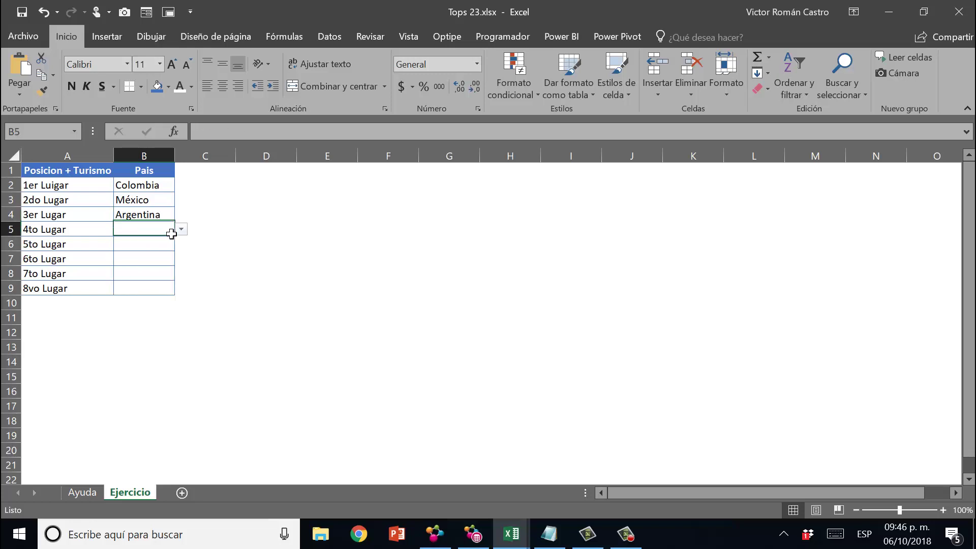
pyautogui.click(182, 229)
pyautogui.click(155, 276)
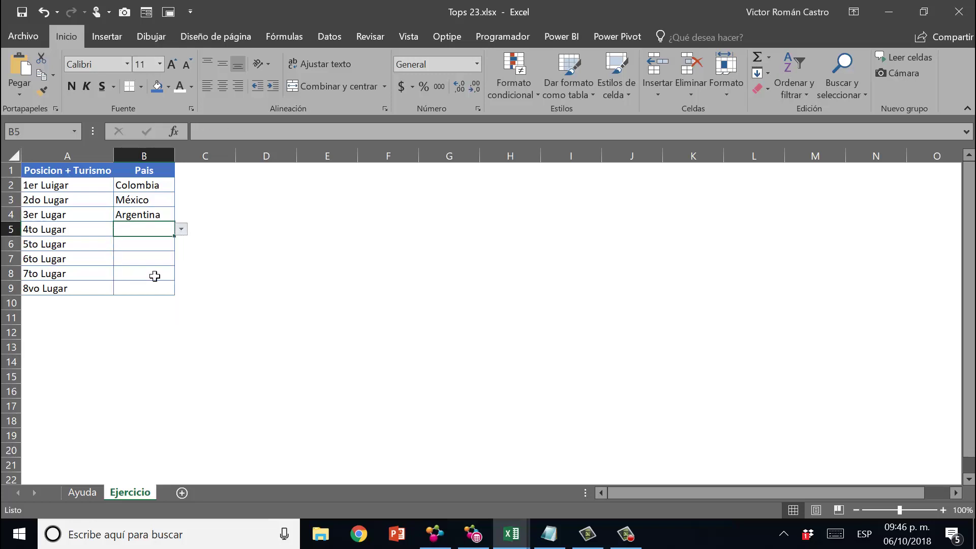
pyautogui.click(171, 244)
pyautogui.click(181, 244)
pyautogui.click(162, 265)
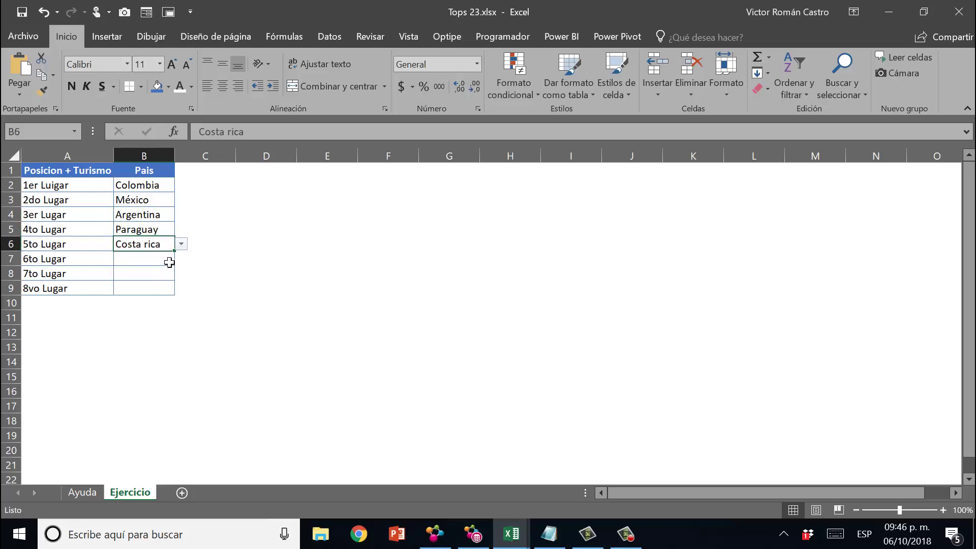
pyautogui.click(171, 260)
# Step: Fill sixth to eighth place with Estados Unidos, Uruguay and Chile, the last one left
pyautogui.click(181, 259)
pyautogui.click(155, 278)
pyautogui.click(154, 277)
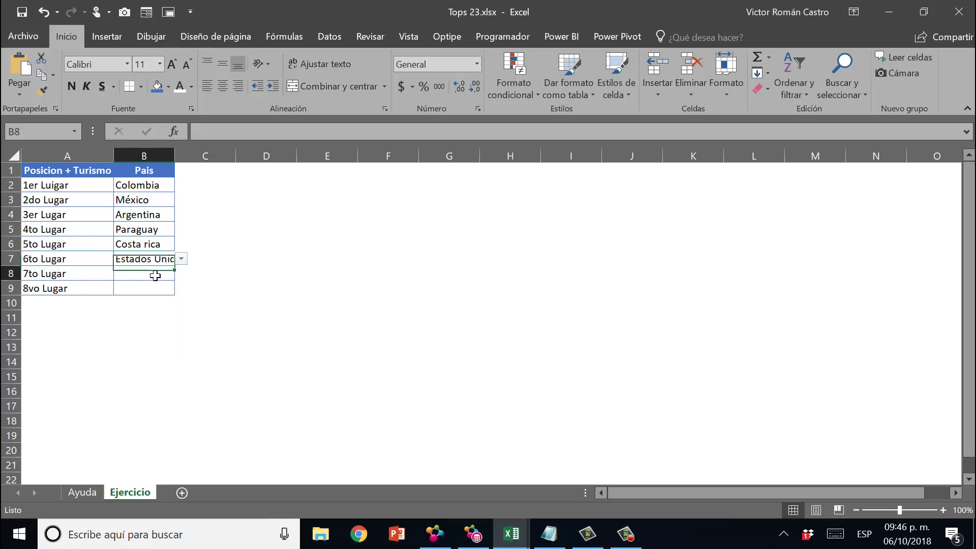
pyautogui.click(181, 274)
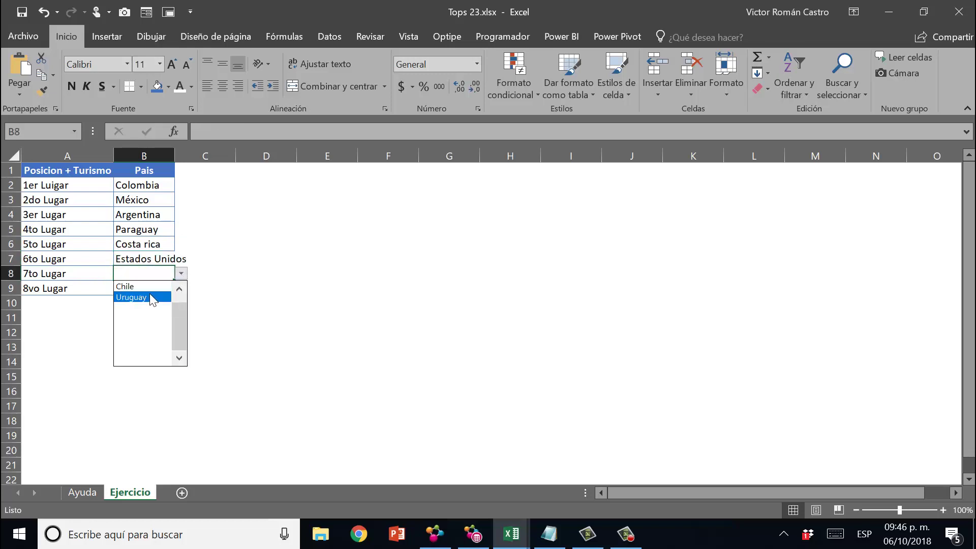
pyautogui.click(153, 297)
pyautogui.click(157, 294)
pyautogui.click(181, 290)
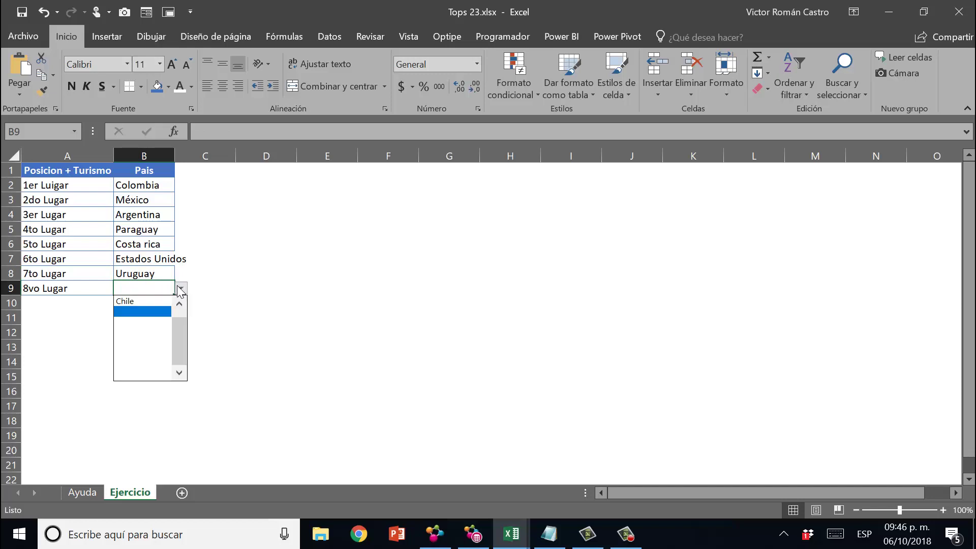
pyautogui.click(156, 305)
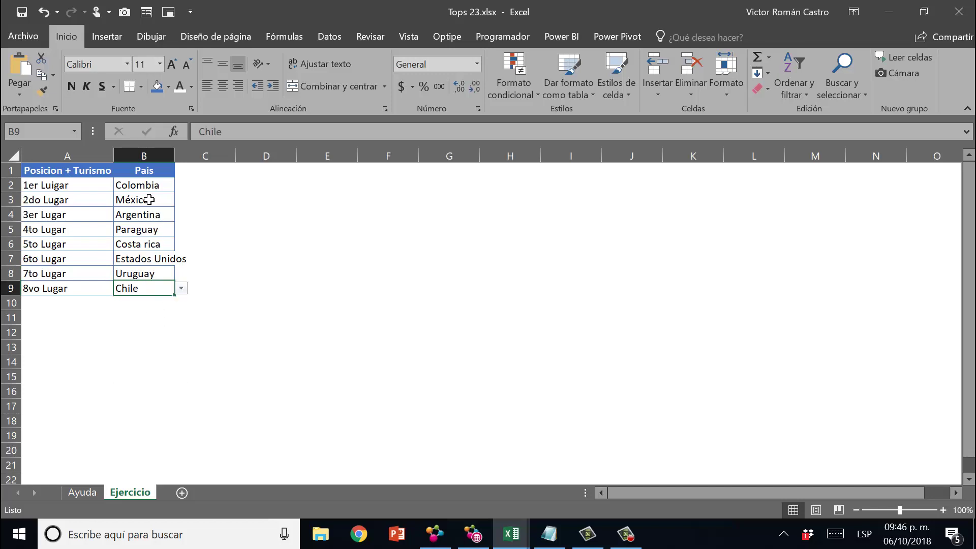
# Step: Clear all eight chosen countries from B2:B9
pyautogui.moveTo(145, 185); pyautogui.dragTo(151, 289)
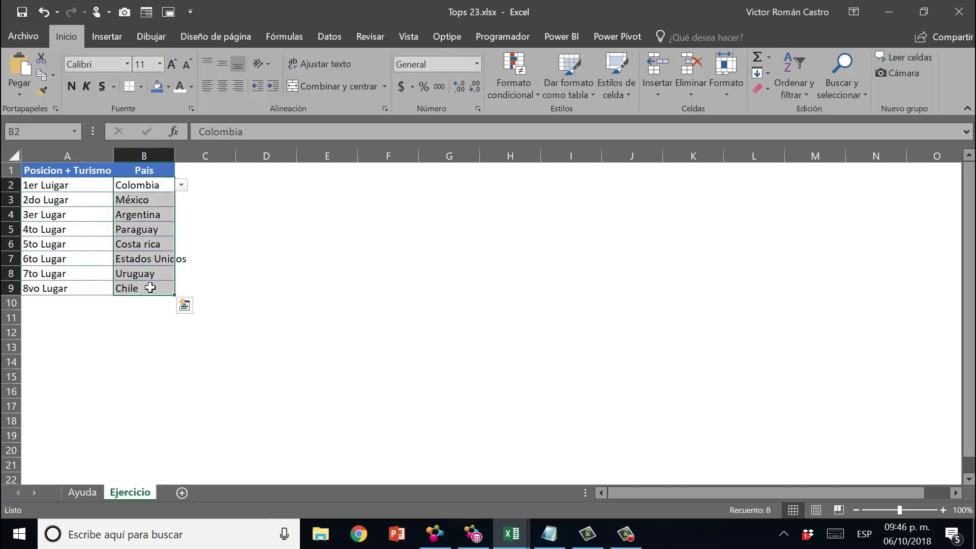
pyautogui.press('Delete')
pyautogui.click(147, 188)
pyautogui.click(148, 173)
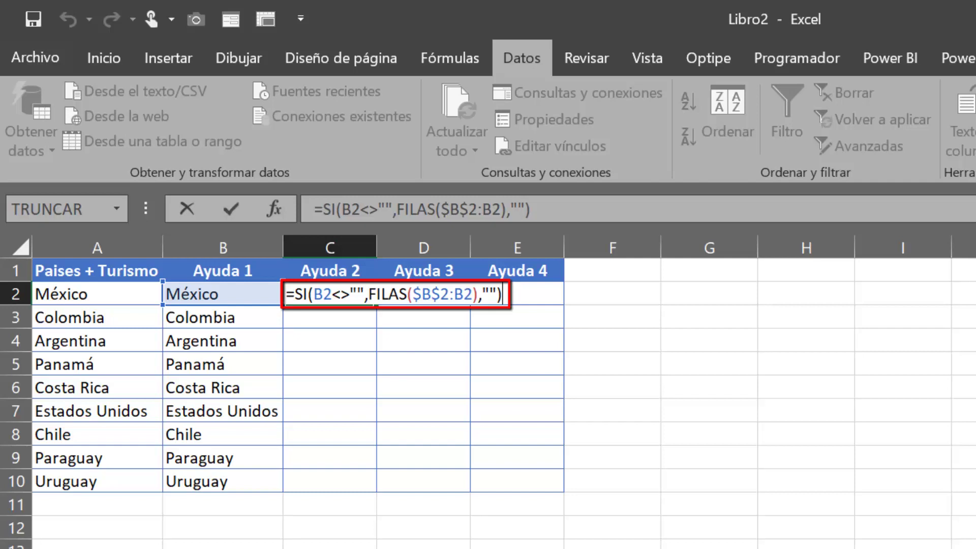
# Step: Commit the numbering formula in C2 and extend it down through C10
pyautogui.press('Return')
pyautogui.hotkey('ctrl', 'shift', 'Down')
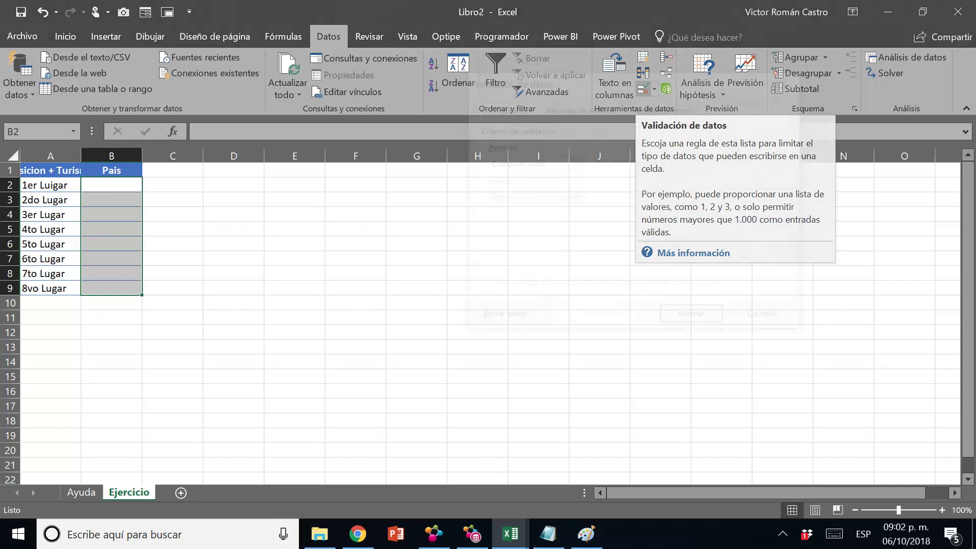
# Step: Open Validación de datos for the País cells and expand the Permitir list of value types
pyautogui.click(642, 89)
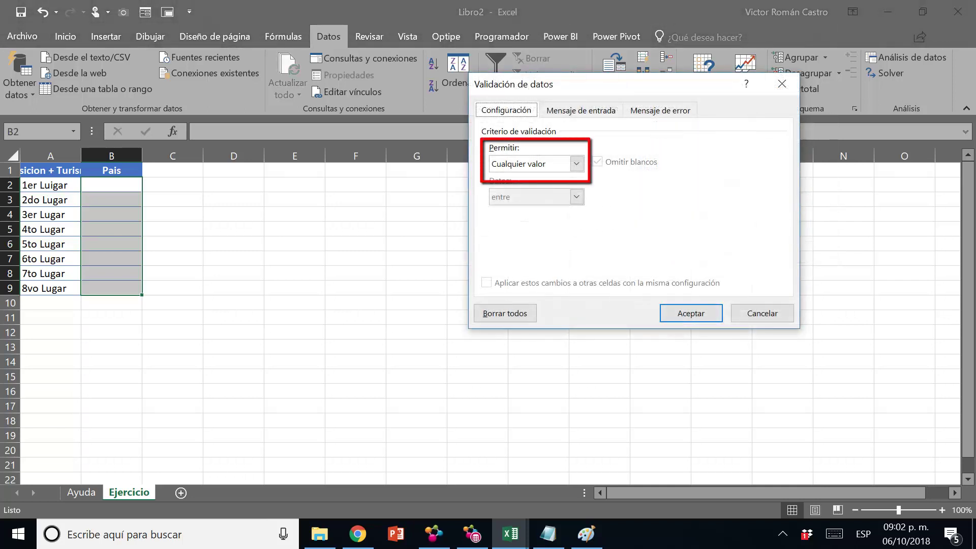
pyautogui.click(576, 163)
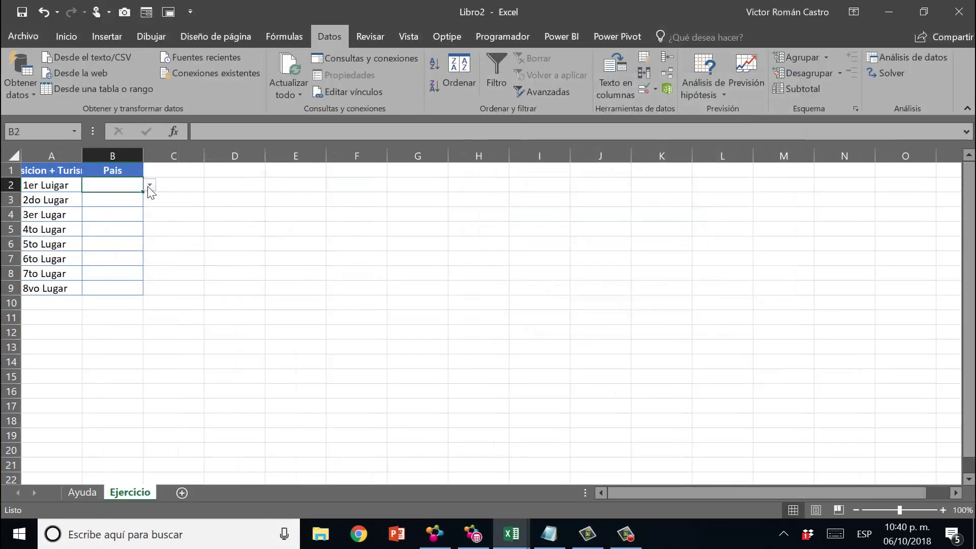
# Step: Choose Panamá for B2 and Estados Unidos for B3
pyautogui.click(149, 185)
pyautogui.click(120, 230)
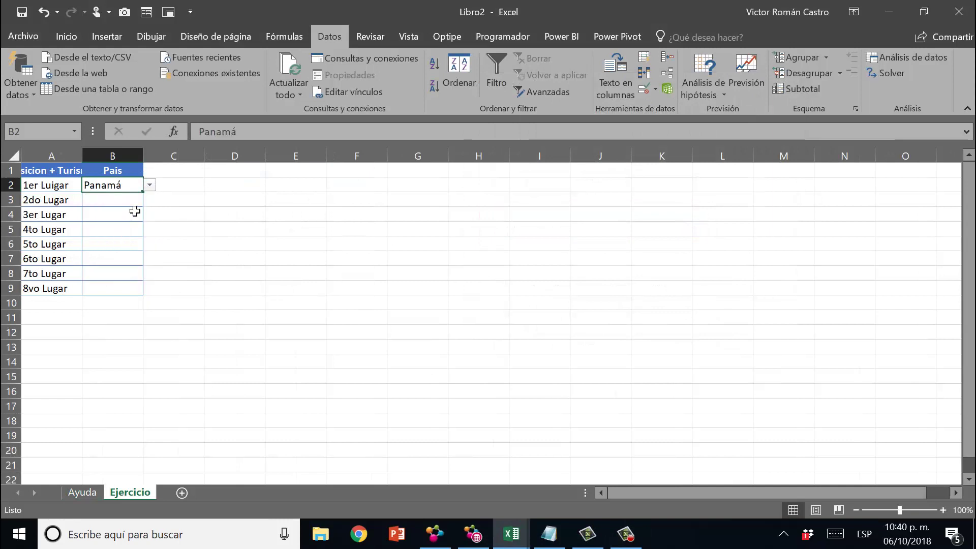
pyautogui.click(136, 201)
pyautogui.click(150, 200)
pyautogui.click(119, 244)
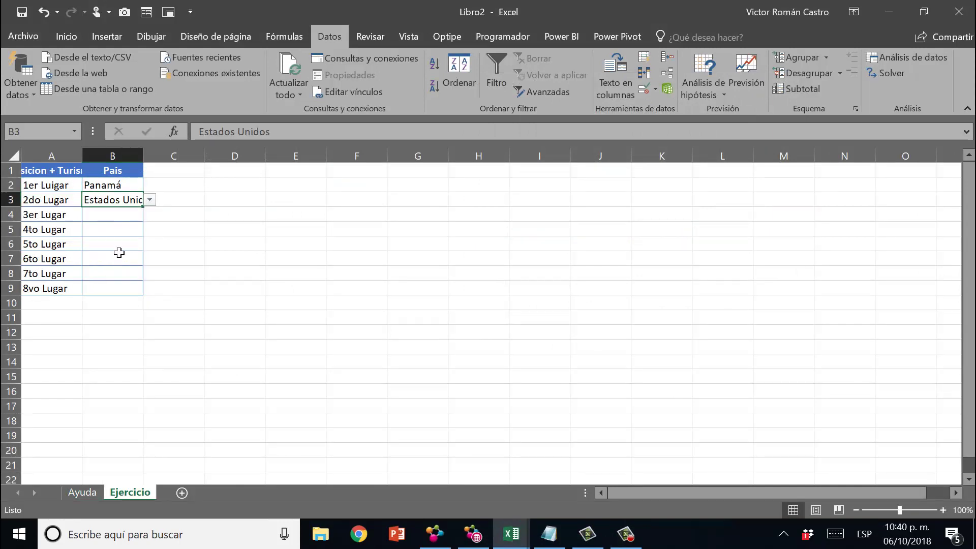
# Step: On Ayuda, mark the Panamá and Estados Unidos rows and the countries still in Ayuda 4
pyautogui.click(82, 492)
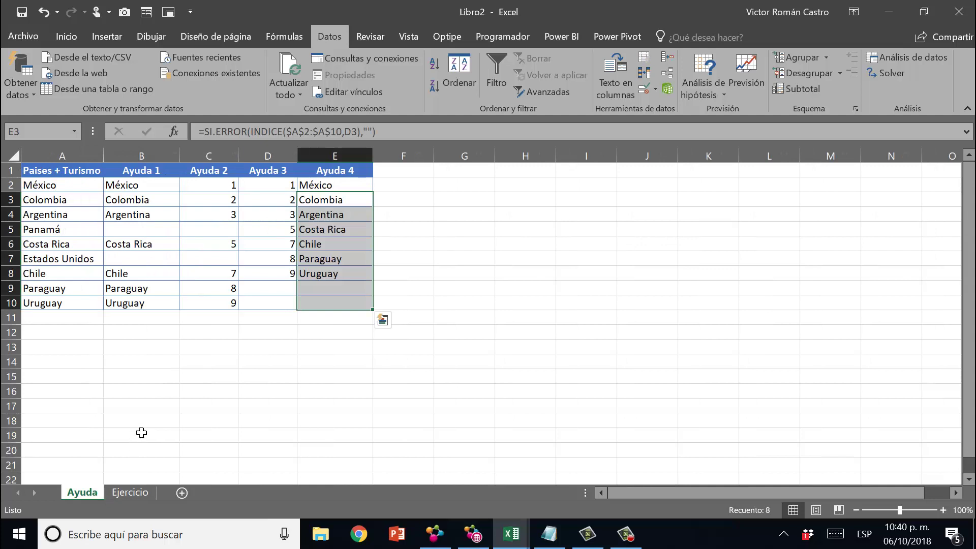
pyautogui.moveTo(48, 229); pyautogui.dragTo(332, 233)
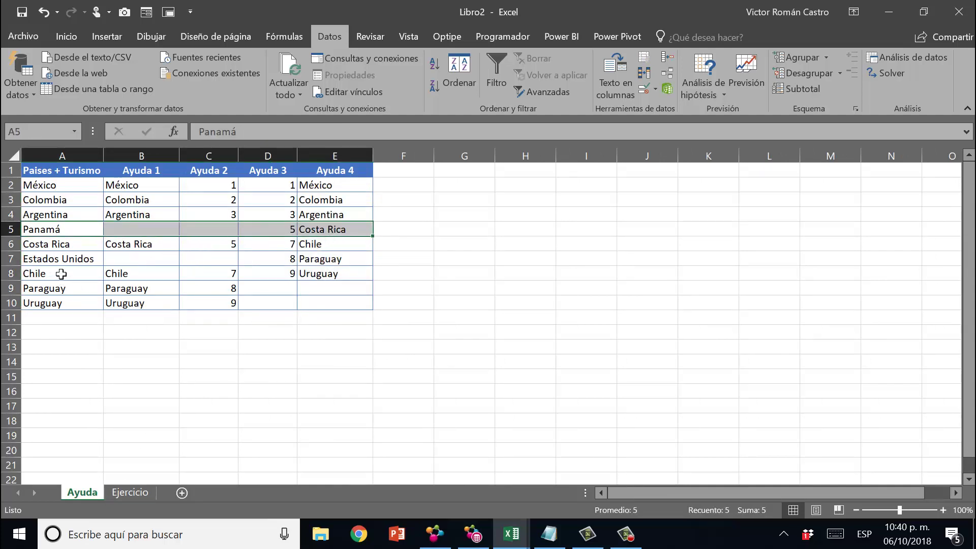
pyautogui.moveTo(69, 264); pyautogui.dragTo(321, 259)
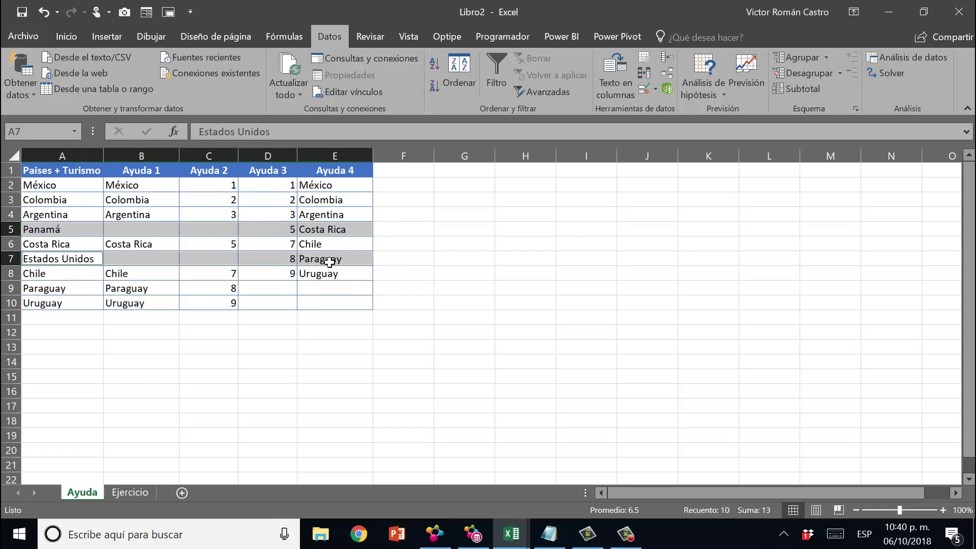
pyautogui.click(131, 493)
pyautogui.click(83, 494)
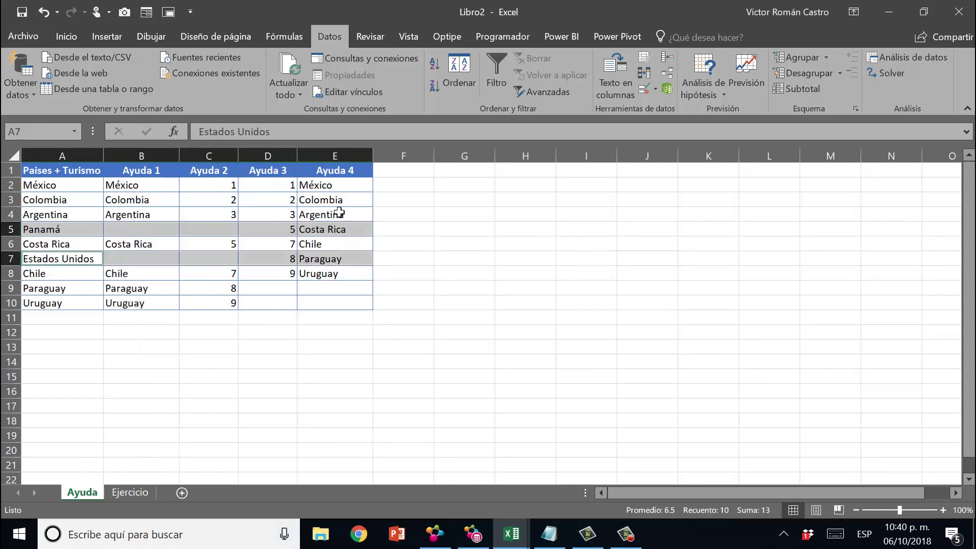
pyautogui.moveTo(342, 189); pyautogui.dragTo(337, 276)
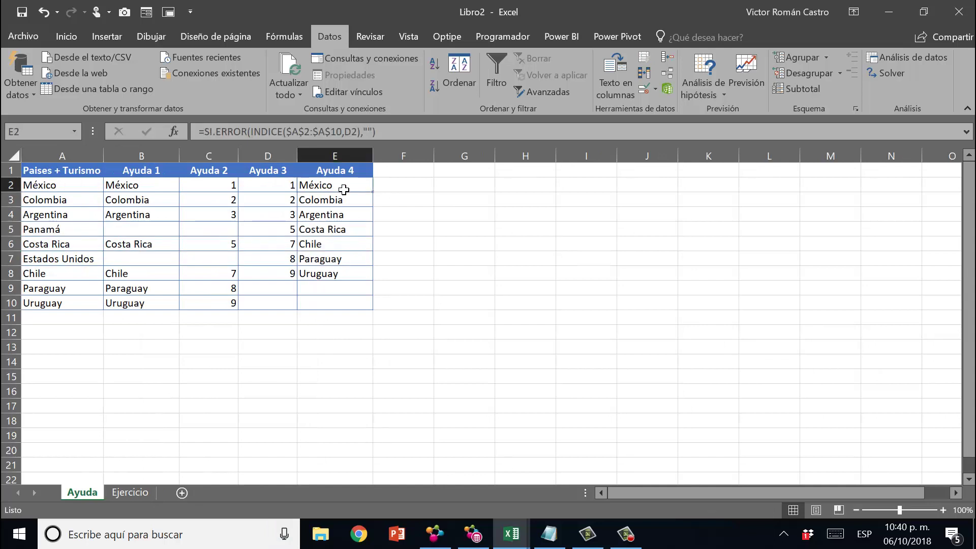
pyautogui.click(130, 492)
# Step: Choose Argentina for B4 and check that Ayuda 4 no longer lists the three picked countries
pyautogui.click(126, 216)
pyautogui.click(150, 215)
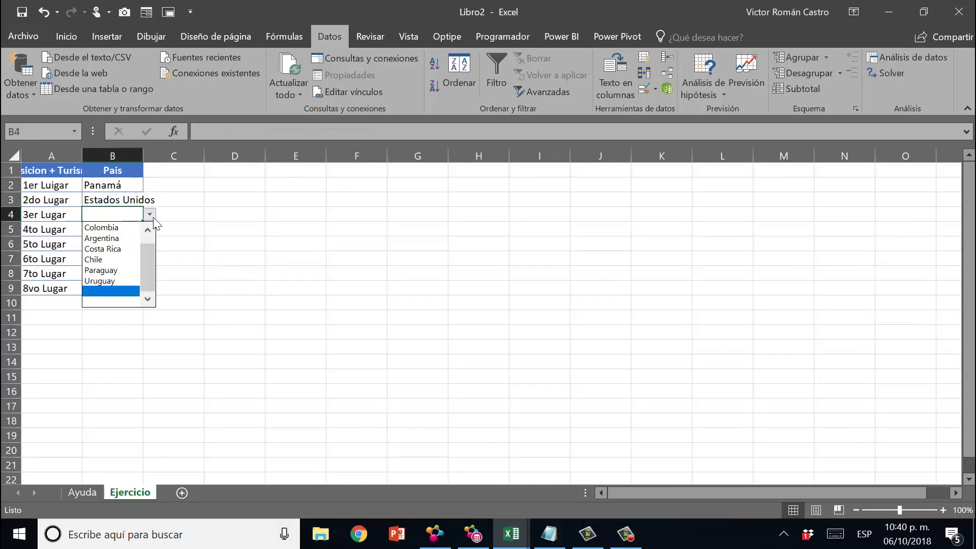
pyautogui.click(113, 240)
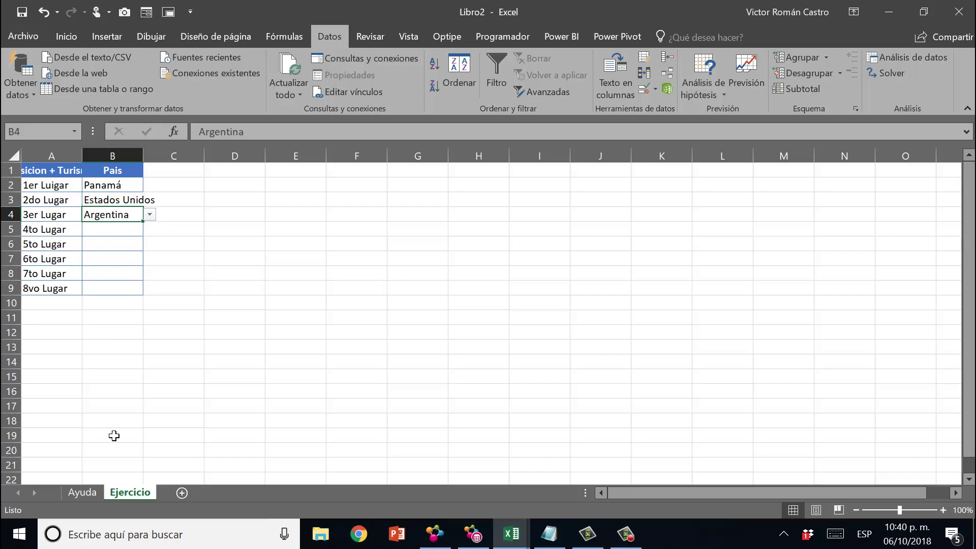
pyautogui.click(84, 492)
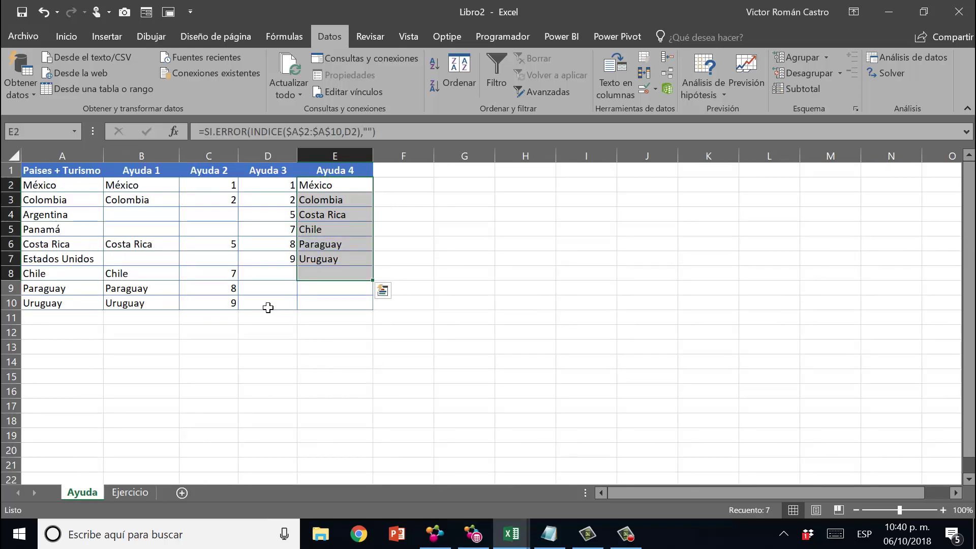
pyautogui.moveTo(64, 217); pyautogui.dragTo(338, 231)
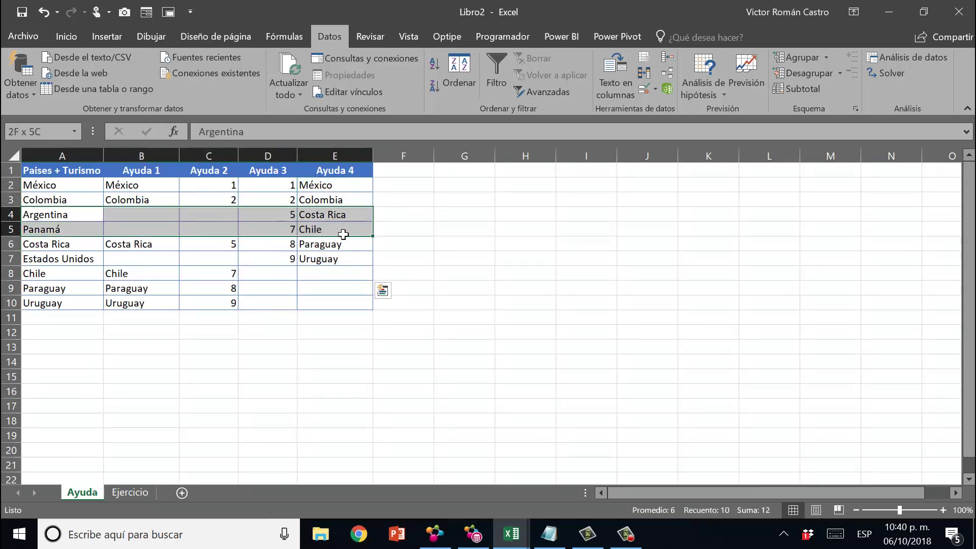
pyautogui.moveTo(73, 265); pyautogui.dragTo(324, 261)
pyautogui.moveTo(336, 180)
pyautogui.mouseDown()
pyautogui.moveTo(351, 231)
pyautogui.moveTo(321, 266)
pyautogui.mouseUp()
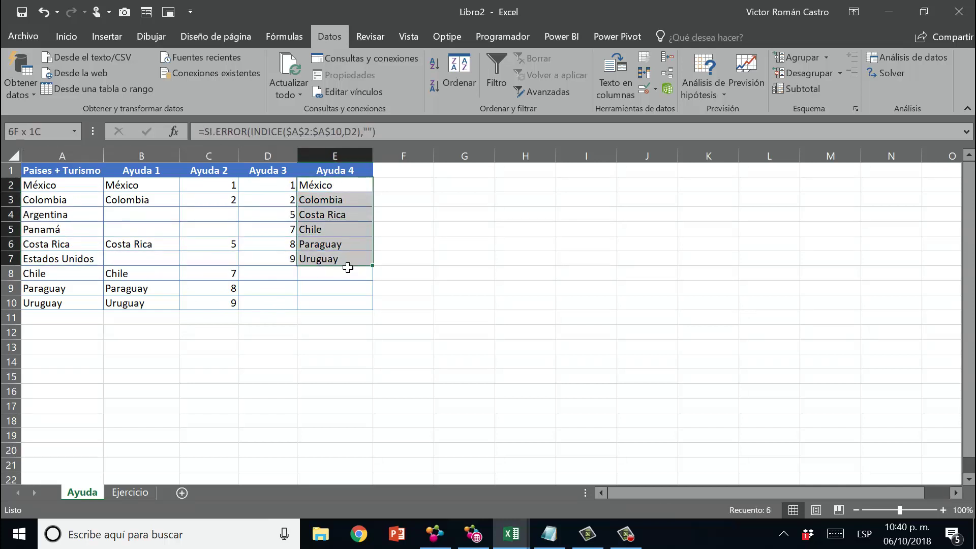
pyautogui.click(131, 496)
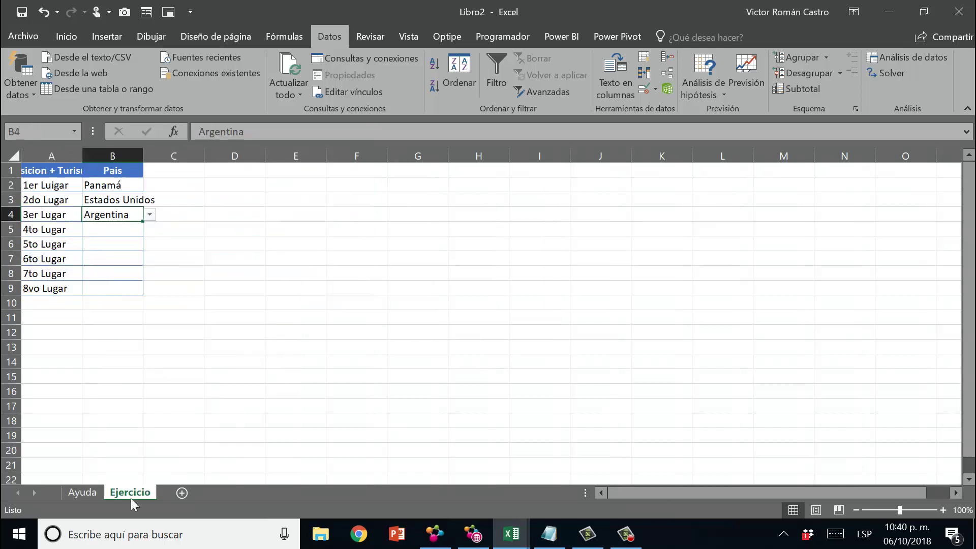
# Step: Choose México, Costa Rica and Paraguay for B5–B7, then view the Ayuda sheet
pyautogui.click(142, 235)
pyautogui.click(150, 230)
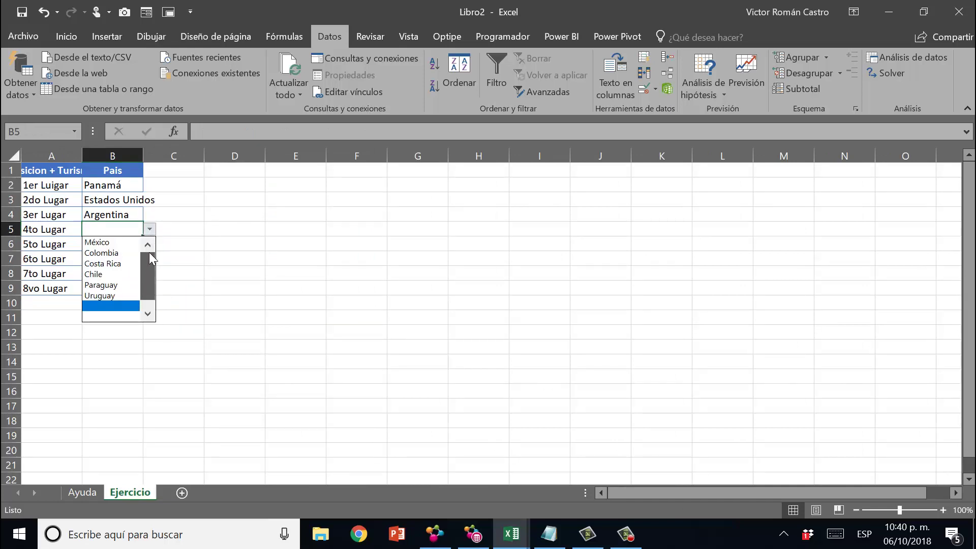
pyautogui.click(110, 243)
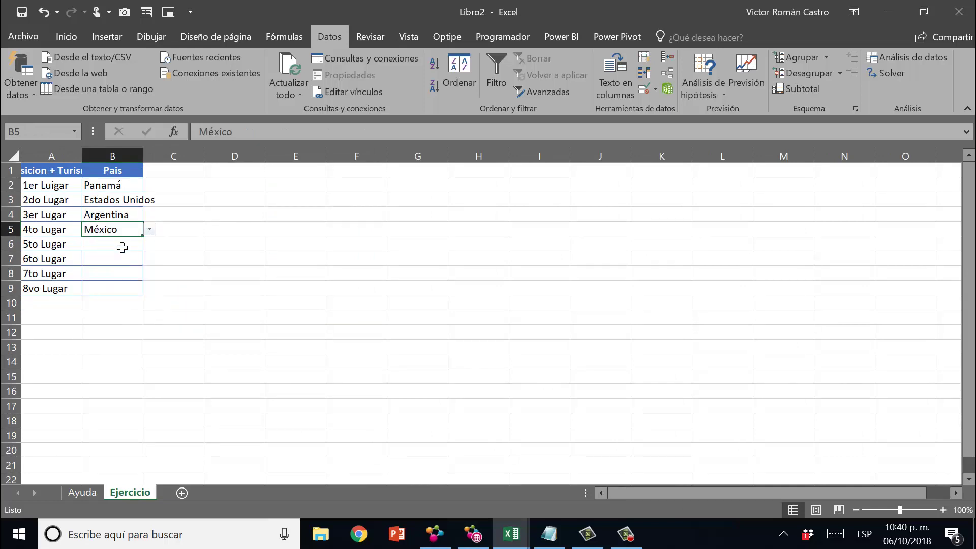
pyautogui.click(132, 248)
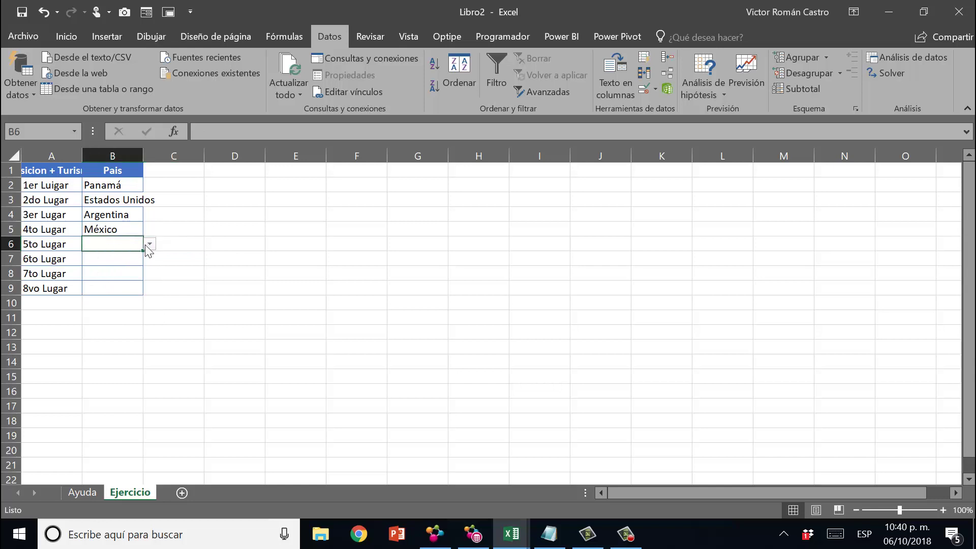
pyautogui.click(150, 244)
pyautogui.click(127, 257)
pyautogui.click(131, 260)
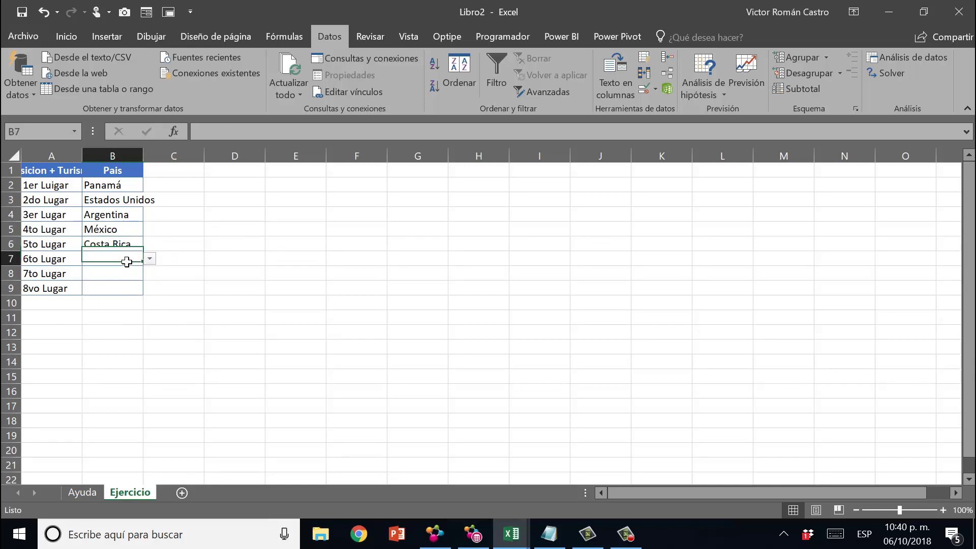
pyautogui.click(152, 260)
pyautogui.click(122, 282)
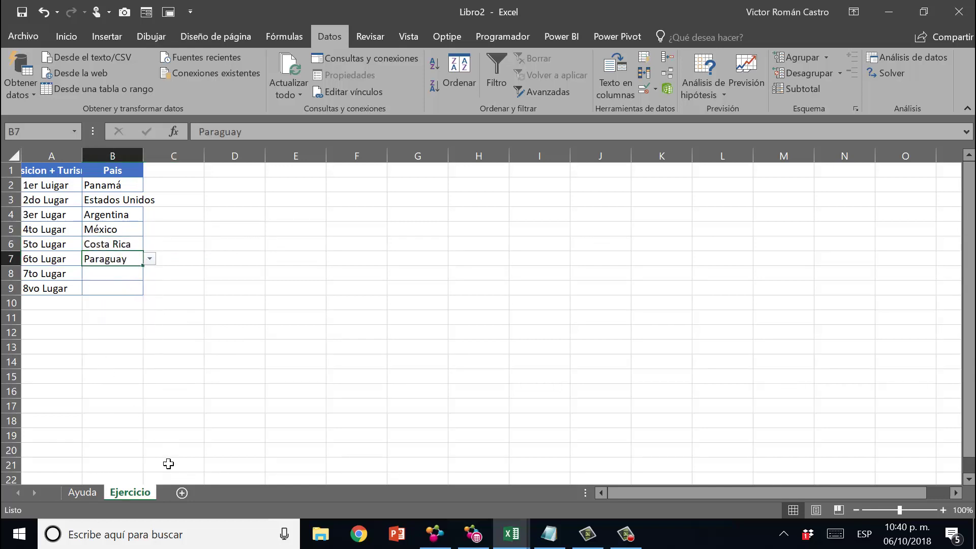
pyautogui.click(96, 493)
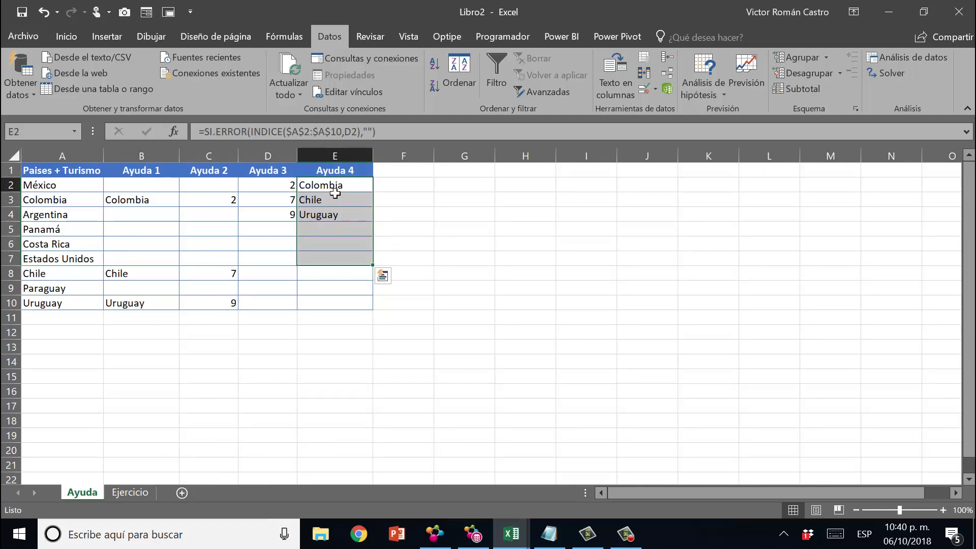
# Step: Inspect the K.ESIMO.MENOR formulas in D3 and D8 and the INDICE formula in E2
pyautogui.moveTo(336, 192); pyautogui.dragTo(341, 214)
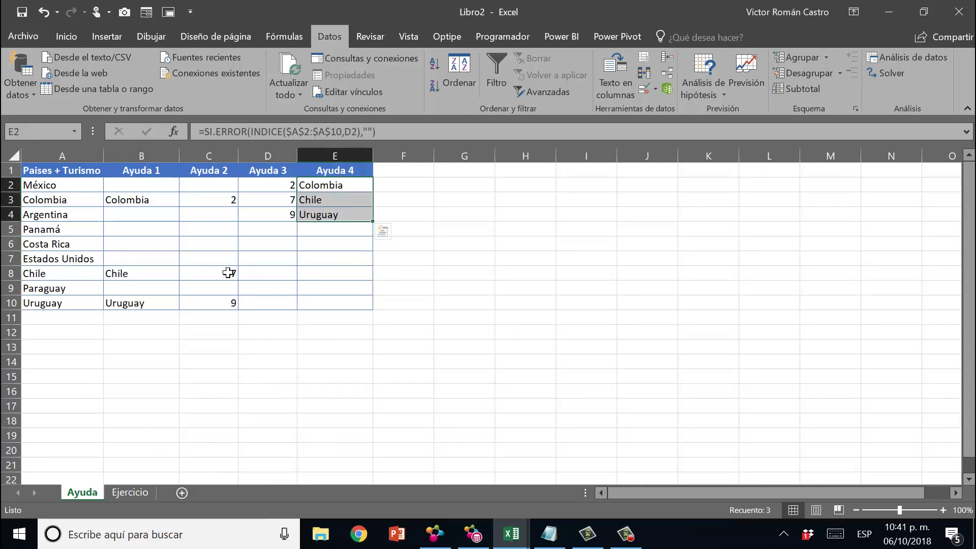
pyautogui.click(208, 201)
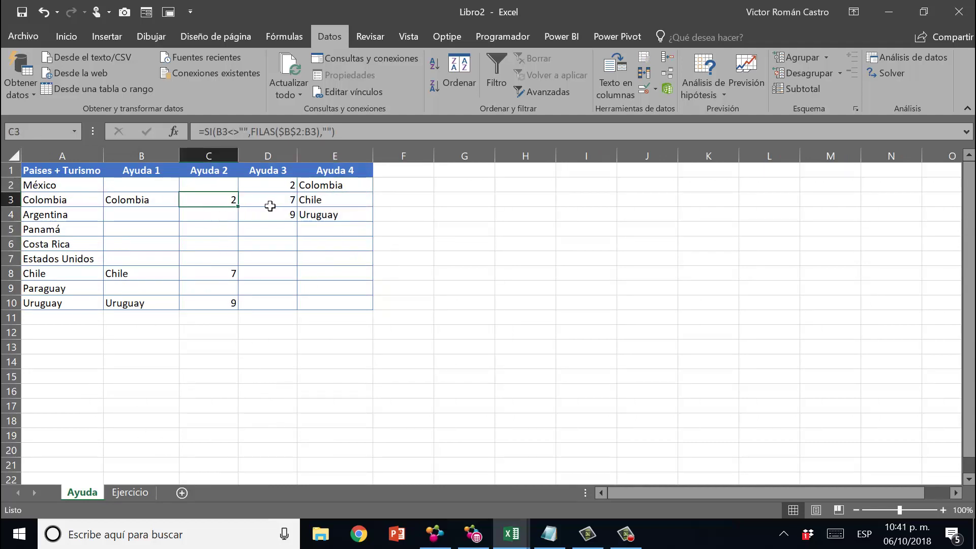
pyautogui.click(268, 202)
pyautogui.click(209, 230)
pyautogui.click(274, 272)
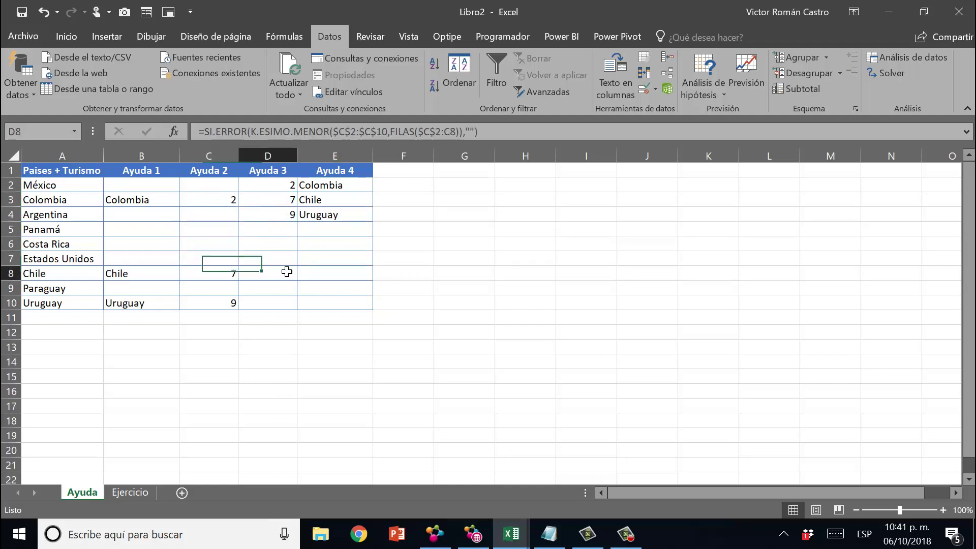
pyautogui.moveTo(338, 191); pyautogui.dragTo(342, 222)
pyautogui.click(342, 192)
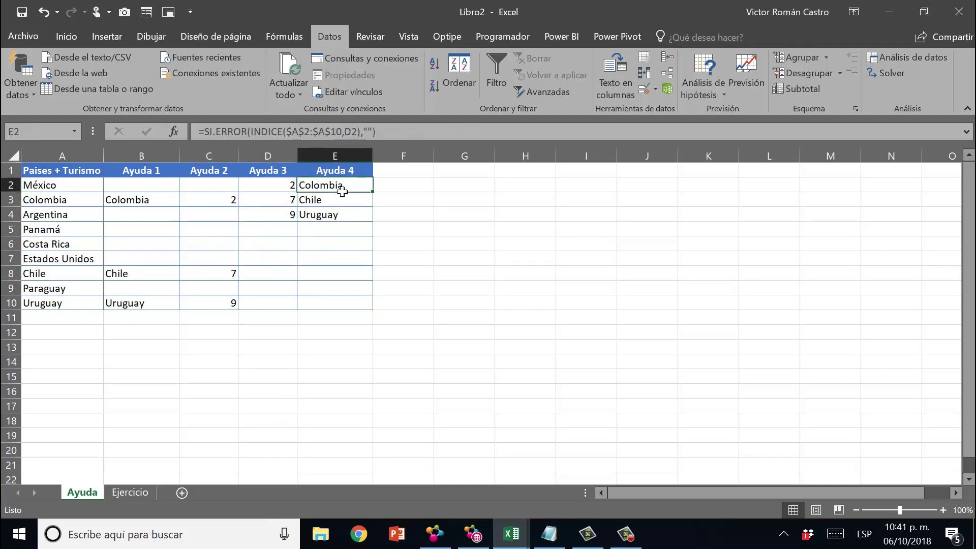
pyautogui.click(129, 492)
# Step: Pick Uruguay for B8 and Chile for B9, then check the E3 formula on Ayuda
pyautogui.click(122, 273)
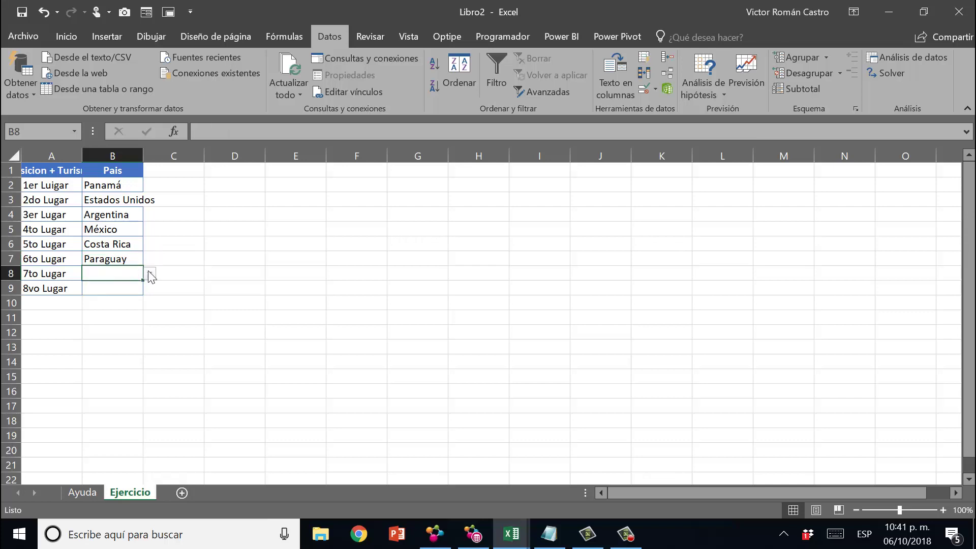
pyautogui.click(150, 274)
pyautogui.click(107, 297)
pyautogui.click(125, 288)
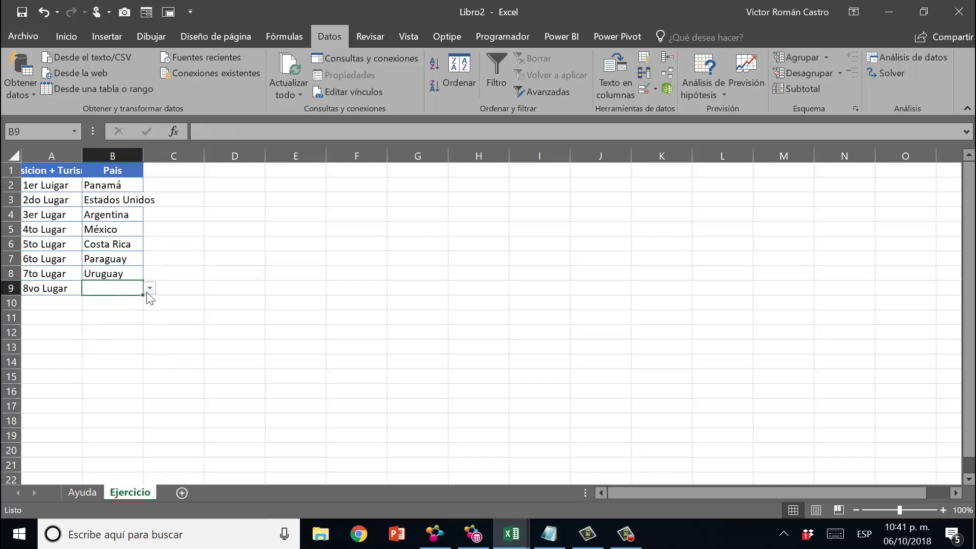
pyautogui.click(149, 289)
pyautogui.click(130, 302)
pyautogui.click(97, 494)
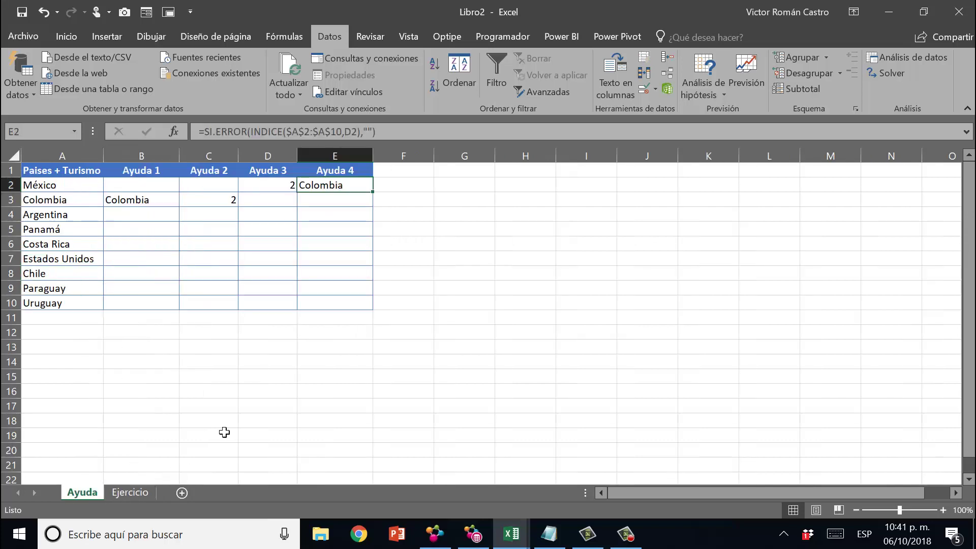
pyautogui.click(340, 199)
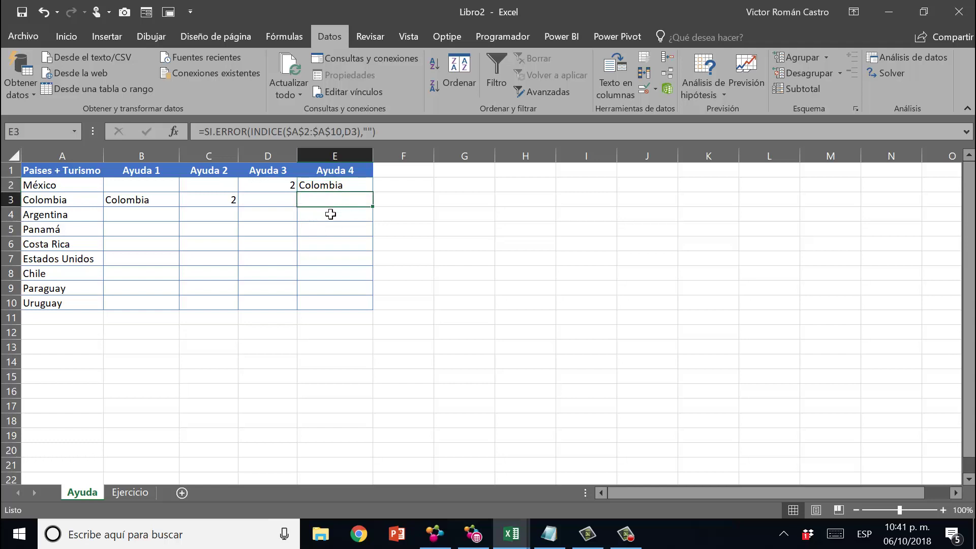
pyautogui.click(133, 492)
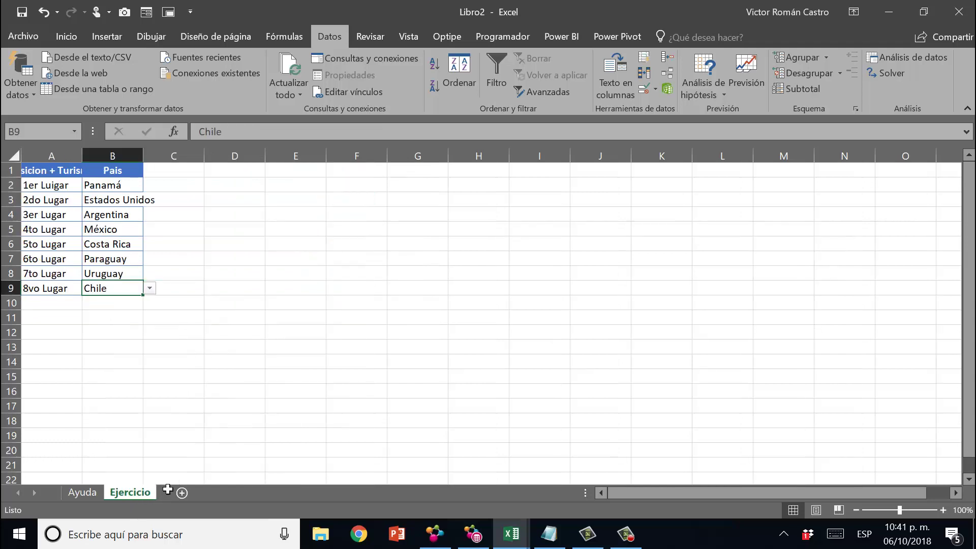
# Step: Change B2 from Panamá to Colombia and confirm Ayuda E2 now lists only Panamá
pyautogui.click(116, 186)
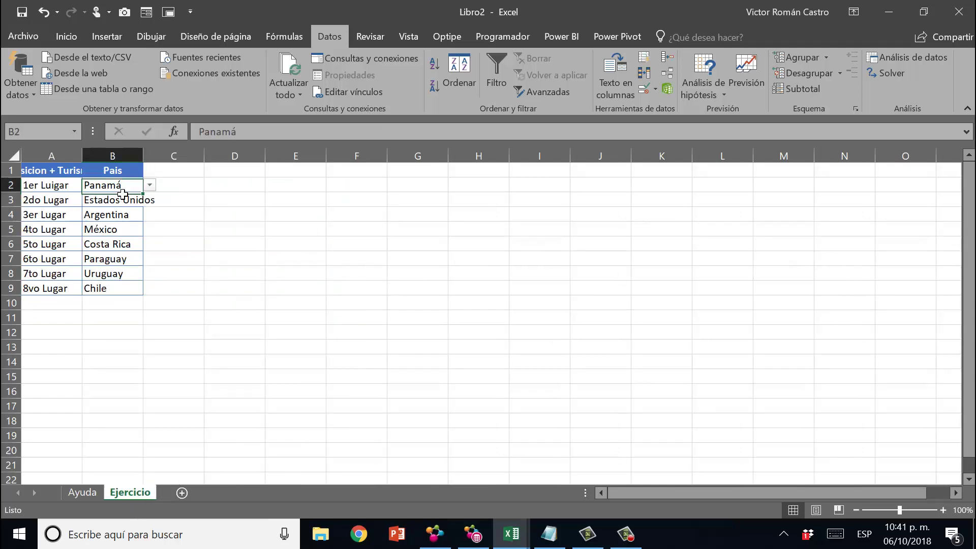
pyautogui.click(149, 185)
pyautogui.click(132, 200)
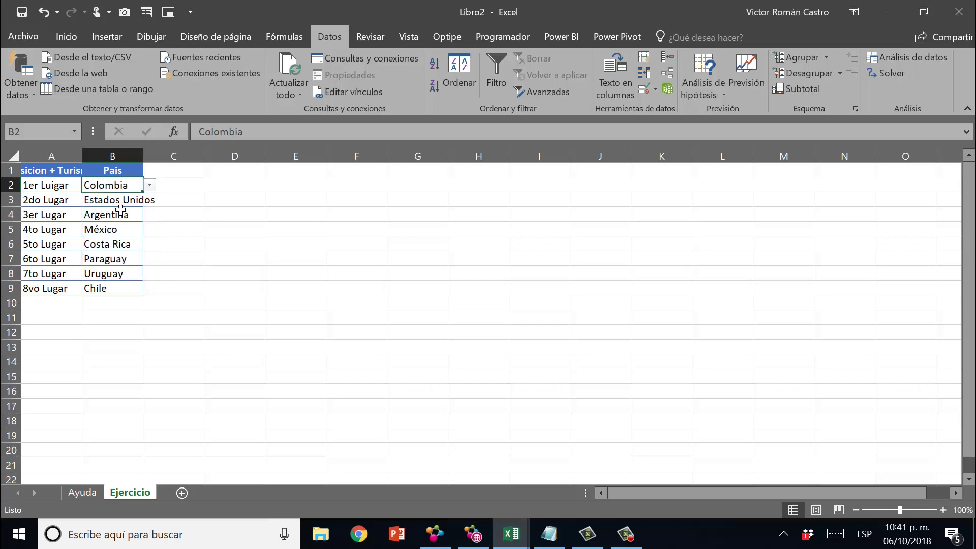
pyautogui.click(102, 494)
pyautogui.click(336, 191)
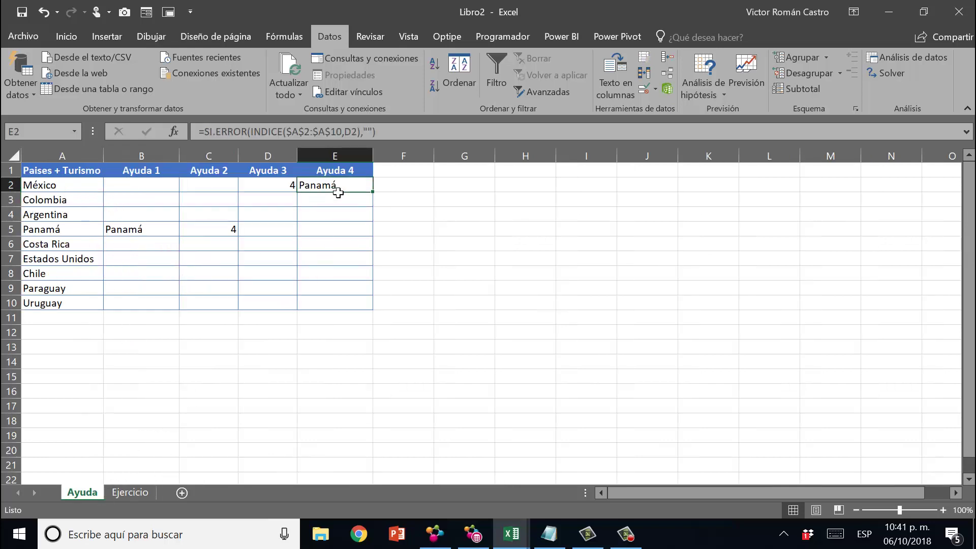
pyautogui.click(128, 493)
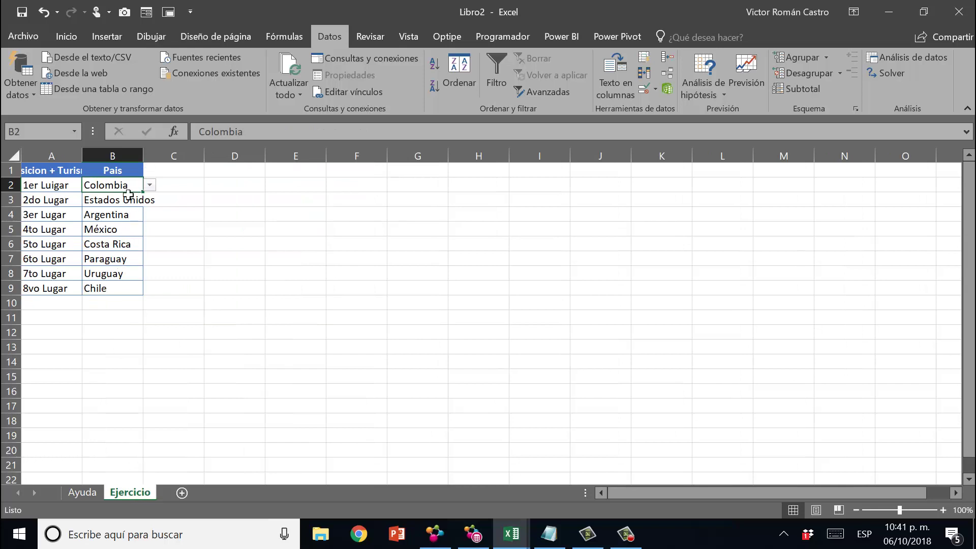
# Step: Clear every country from B2:B9 and view the reset Ayuda helper columns
pyautogui.press('Delete')
pyautogui.press('Down')
pyautogui.press('Delete')
pyautogui.press('Down')
pyautogui.press('Delete')
pyautogui.press('Down')
pyautogui.press('Delete')
pyautogui.press('Down')
pyautogui.press('Delete')
pyautogui.press('Down')
pyautogui.press('Delete')
pyautogui.press('Down')
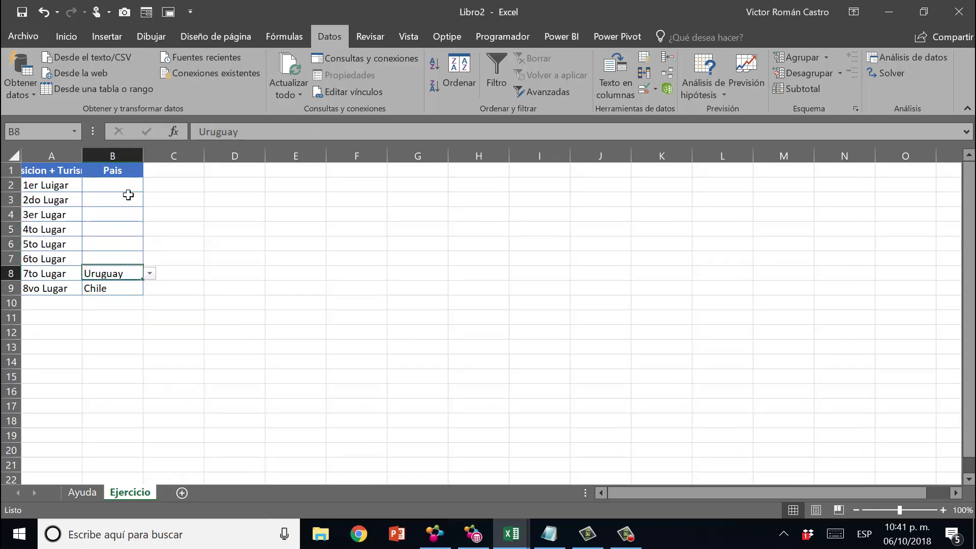
pyautogui.press('Delete')
pyautogui.press('Down')
pyautogui.press('Delete')
pyautogui.press('Up')
pyautogui.press('Up')
pyautogui.press('Up')
pyautogui.press('Up')
pyautogui.press('Up')
pyautogui.press('Up')
pyautogui.press('Up')
pyautogui.press('Up')
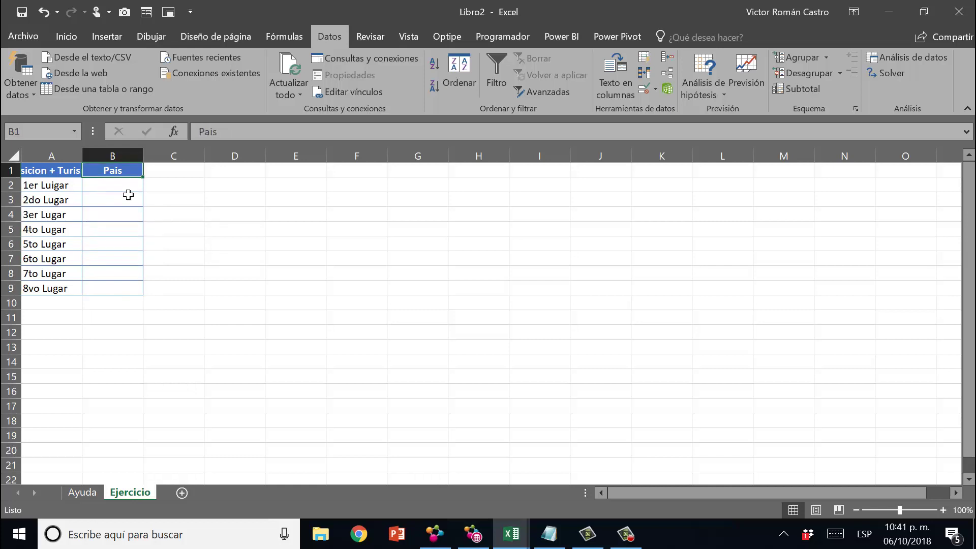
pyautogui.click(82, 492)
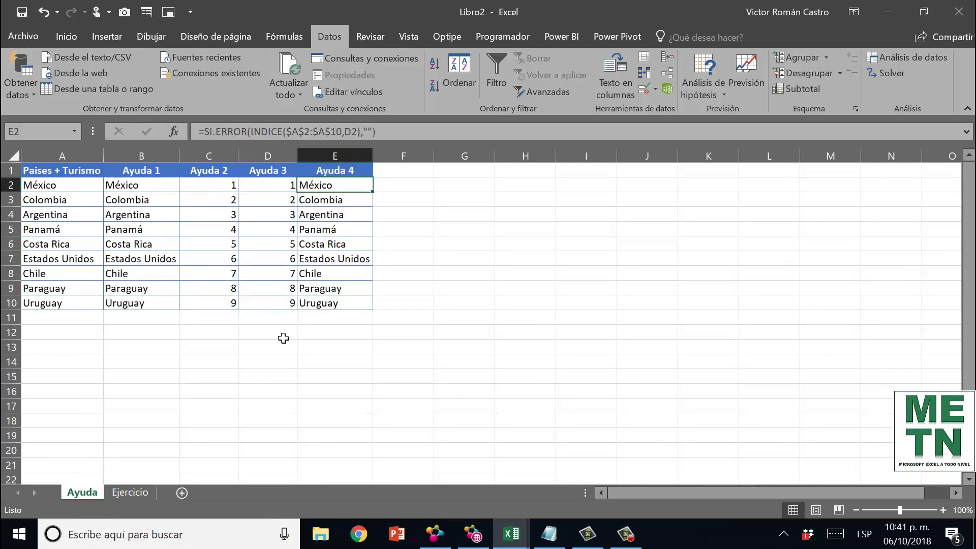
# Step: Pick Costa Rica for 1st place in B2 and Panamá for 6th place in B7
pyautogui.click(127, 492)
pyautogui.click(135, 187)
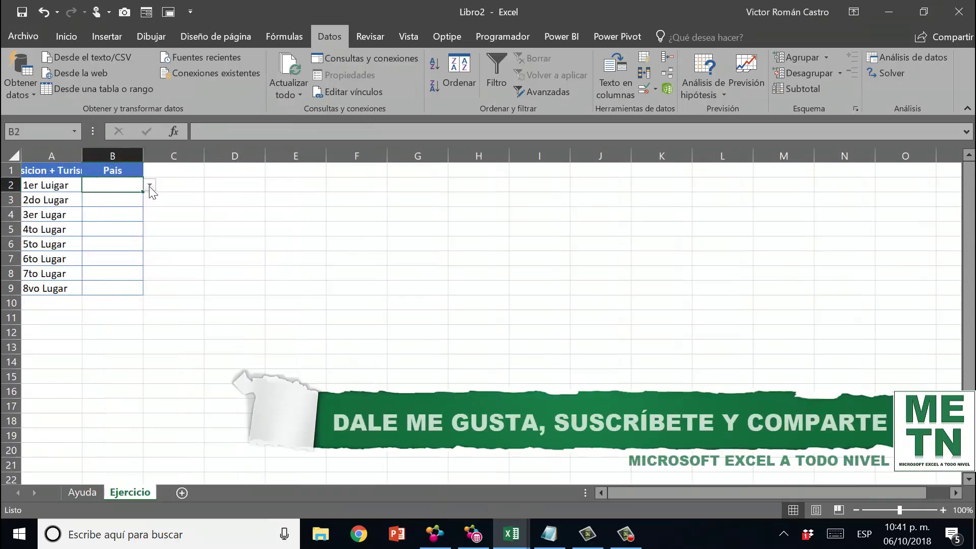
pyautogui.click(149, 185)
pyautogui.click(102, 241)
pyautogui.click(115, 258)
pyautogui.click(150, 259)
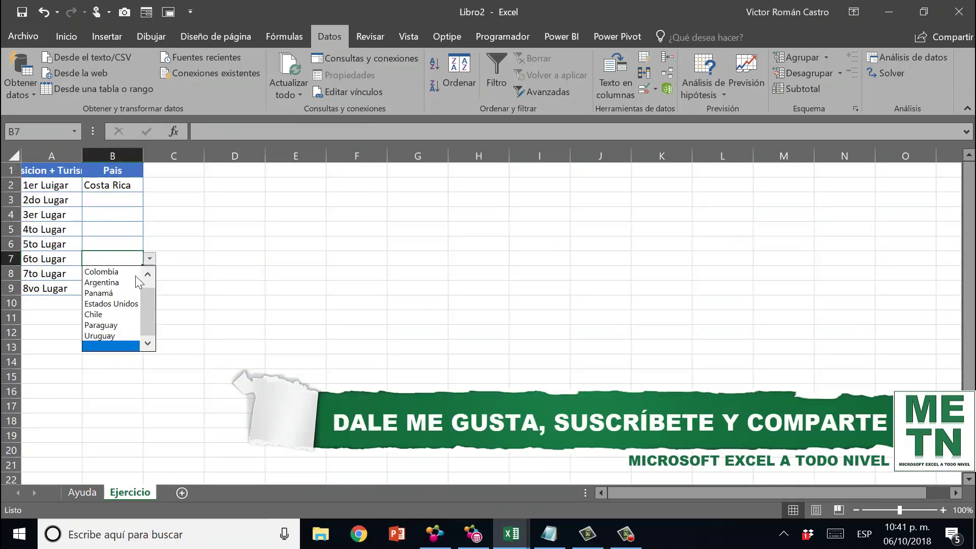
pyautogui.click(107, 305)
# Step: On Ayuda, mark the emptied Panamá and Costa Rica rows and the remaining countries in column E
pyautogui.click(87, 497)
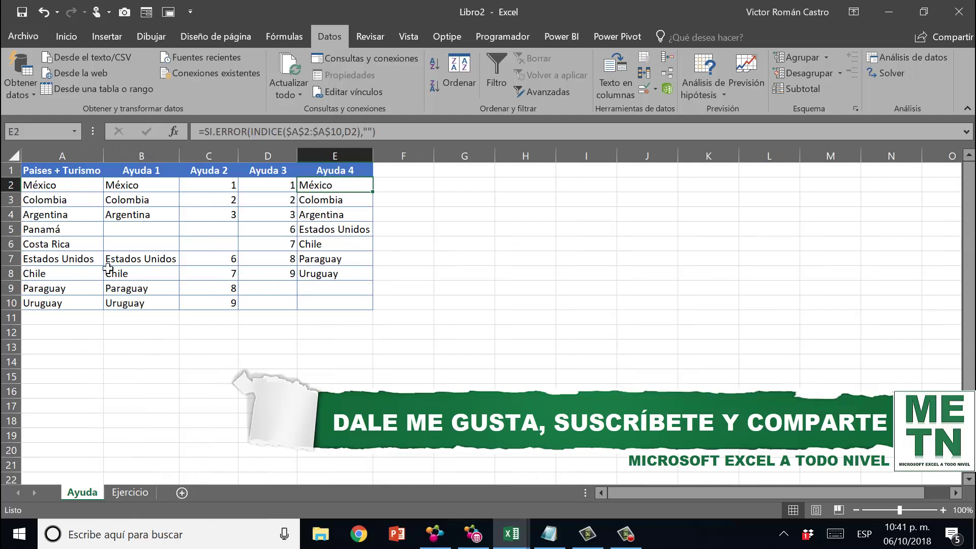
pyautogui.moveTo(76, 232); pyautogui.dragTo(307, 255)
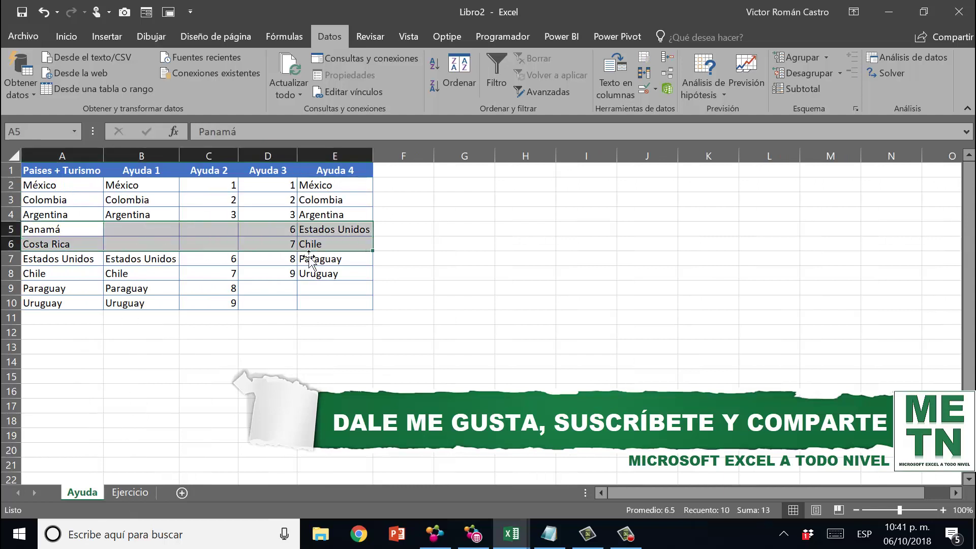
pyautogui.moveTo(335, 185); pyautogui.dragTo(345, 198)
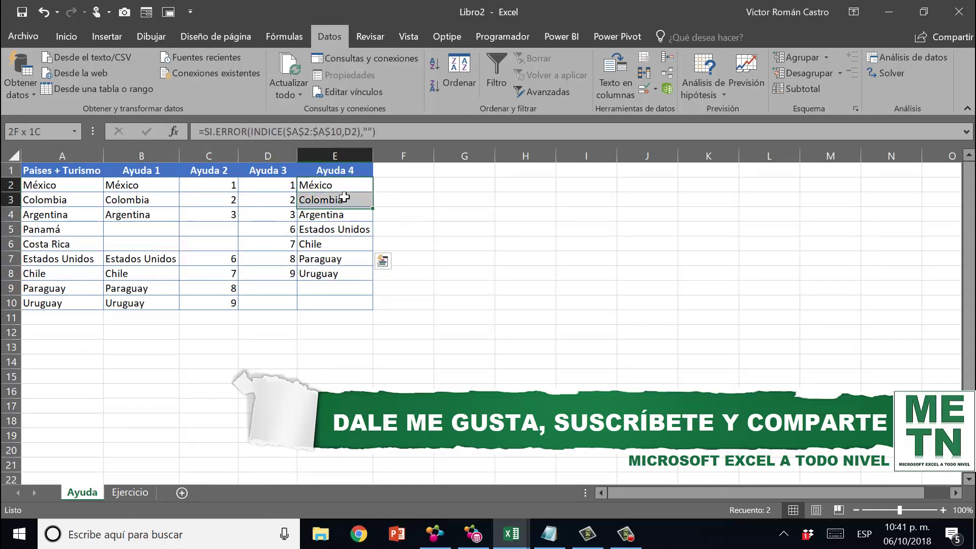
pyautogui.moveTo(345, 197); pyautogui.dragTo(345, 275)
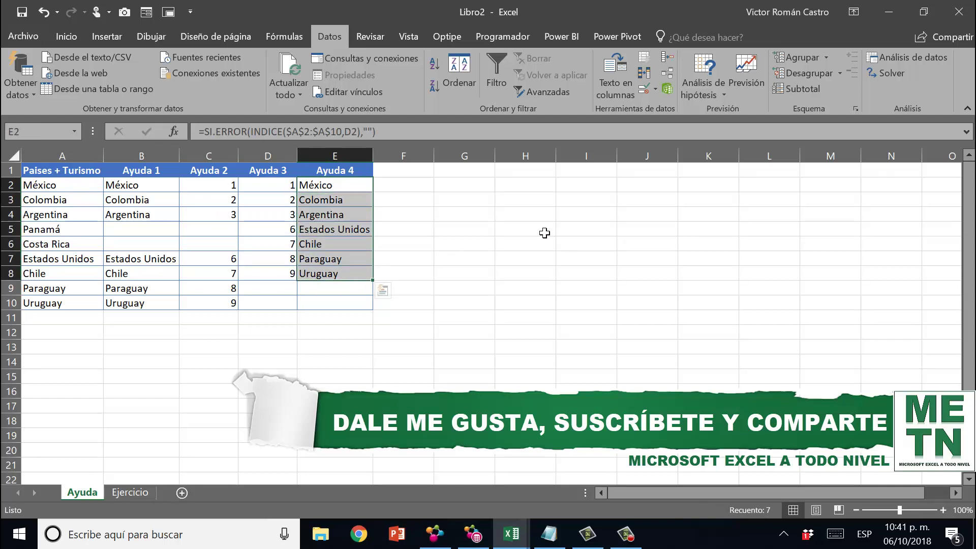